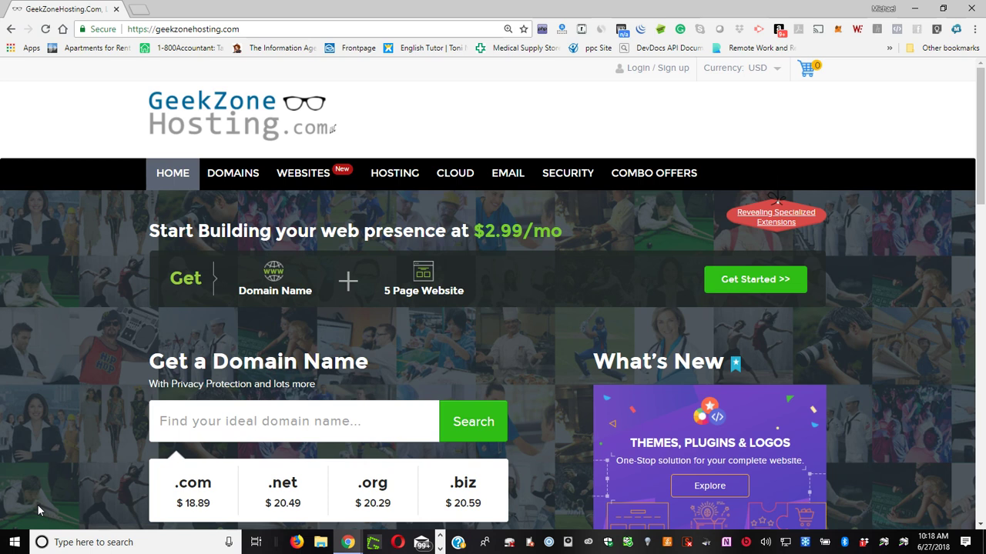
Step: Enter the wanted domain name in the home page's 'Find your ideal domain name' search box
left_click(201, 421)
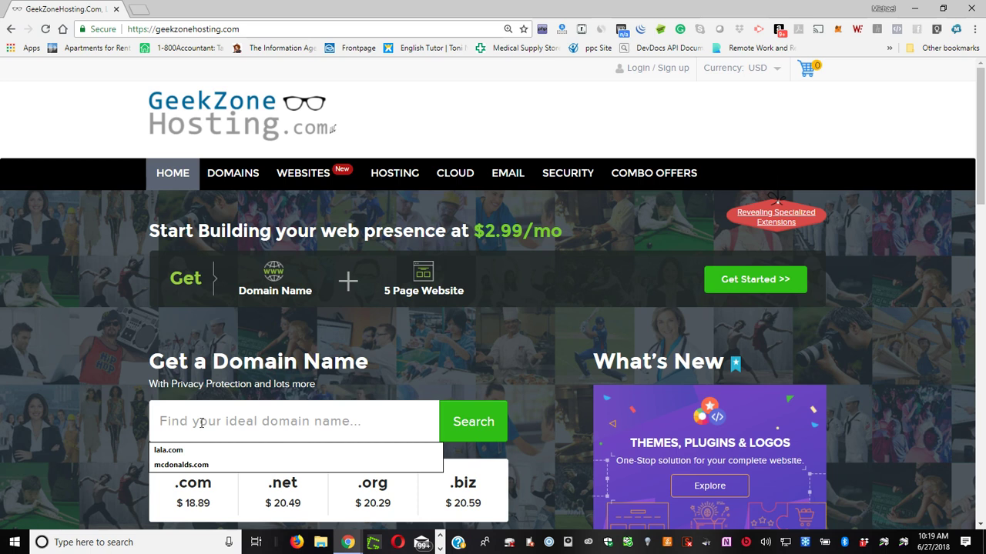
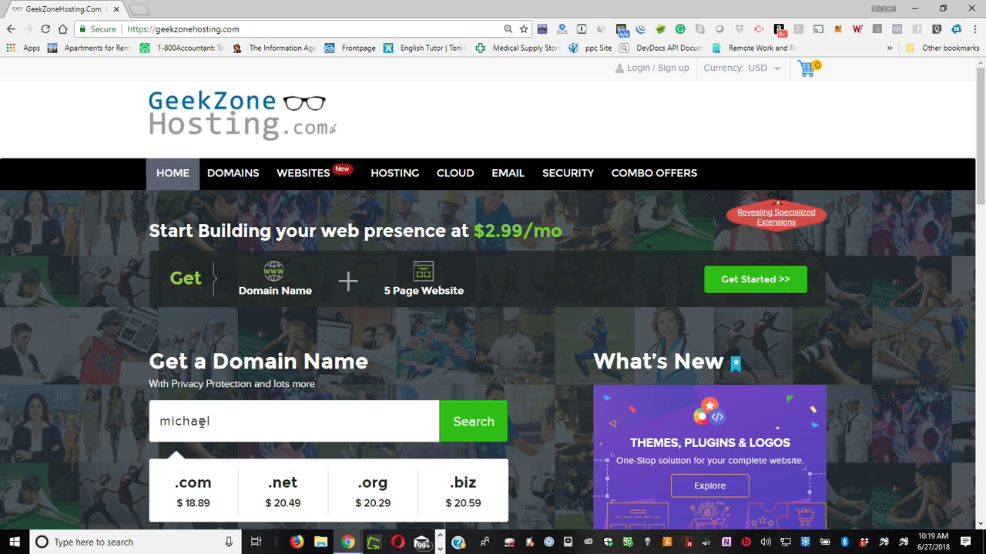
Step: Search the name's availability and scroll down through the other available matching domains
left_click(470, 436)
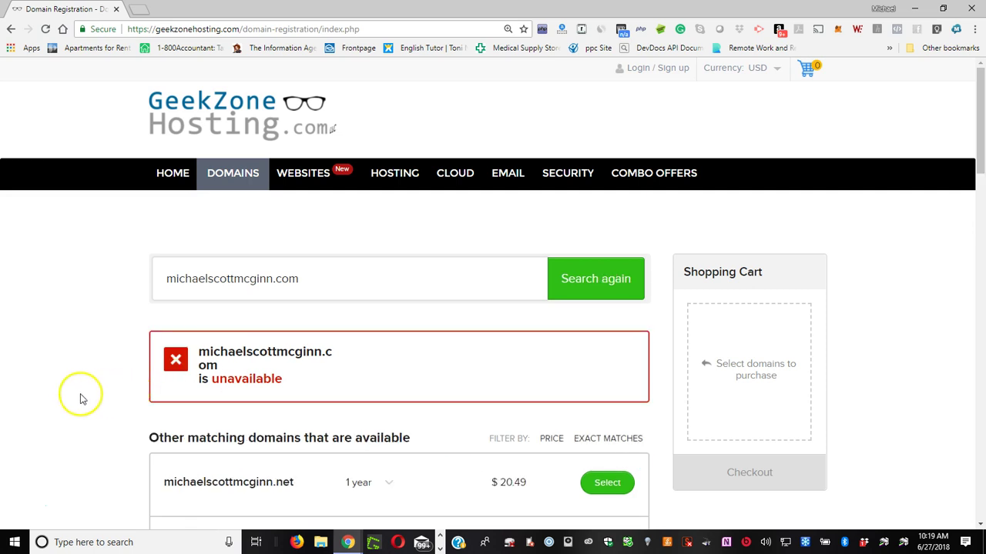
scroll(76, 399, "down", 2)
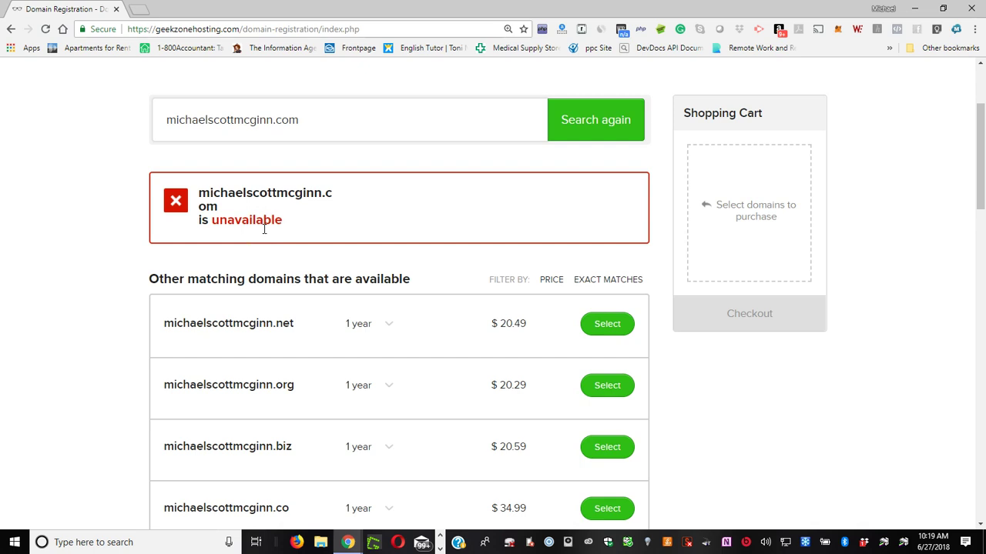
scroll(120, 339, "down", 2)
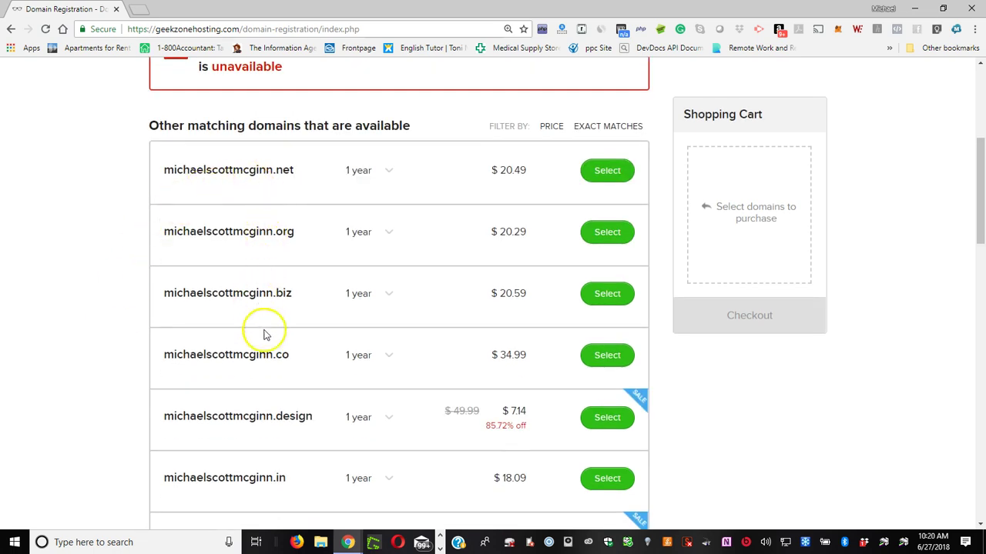
scroll(285, 468, "down", 1)
scroll(291, 468, "down", 1)
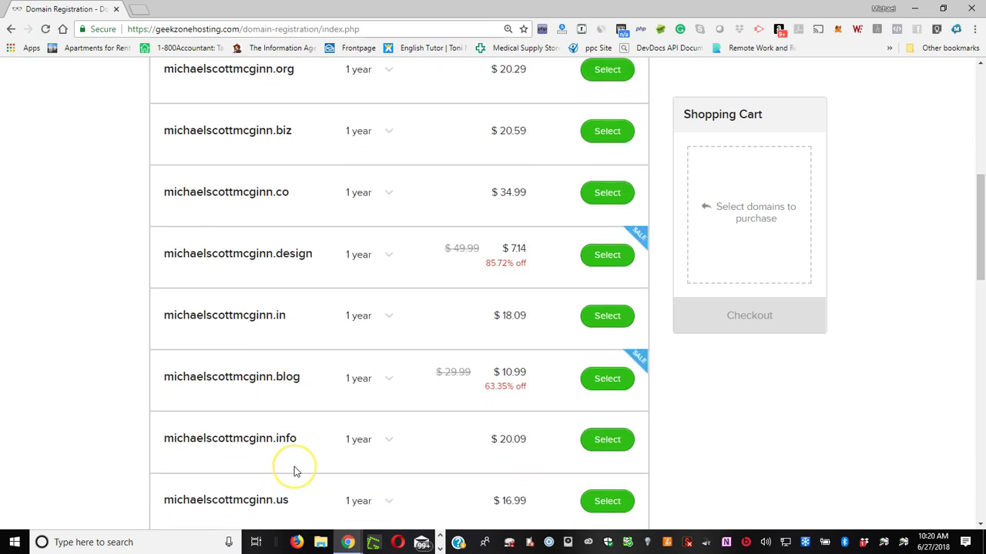
scroll(293, 471, "down", 2)
scroll(293, 471, "down", 3)
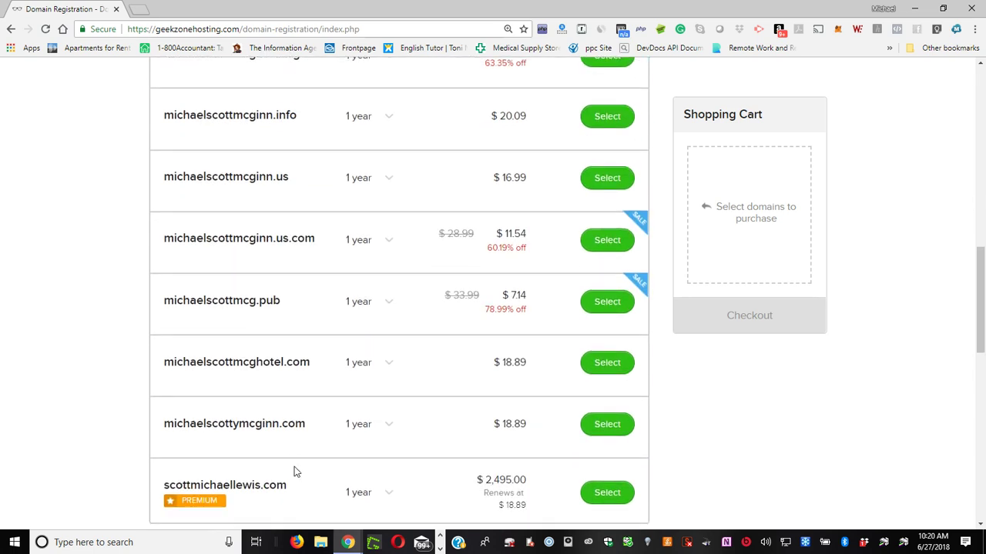
scroll(293, 472, "down", 3)
Step: Scroll back up and down again, reviewing alternative domain extensions and their prices
scroll(293, 466, "up", 4)
scroll(293, 467, "up", 3)
scroll(293, 467, "up", 2)
scroll(295, 471, "up", 5)
scroll(294, 471, "up", 1)
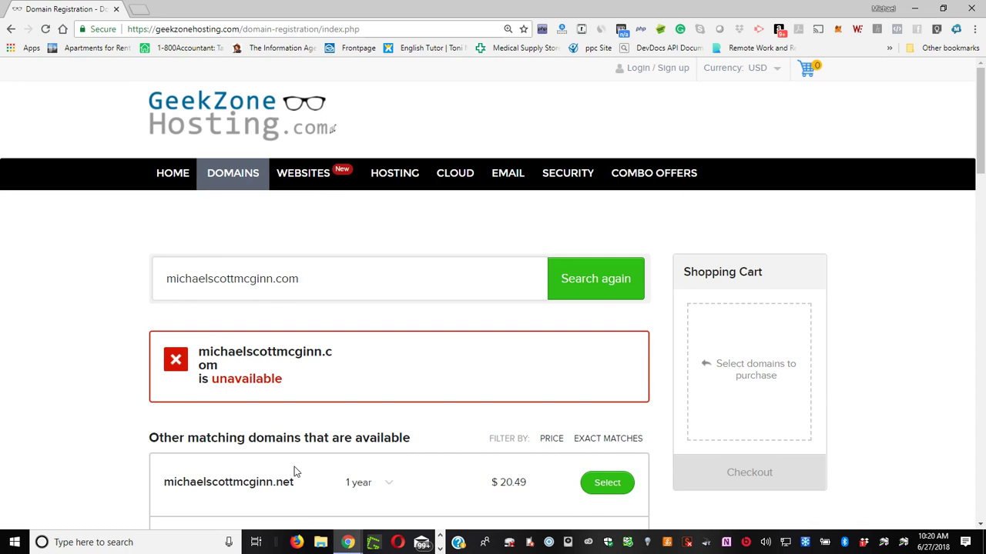
scroll(293, 472, "down", 2)
scroll(294, 472, "down", 2)
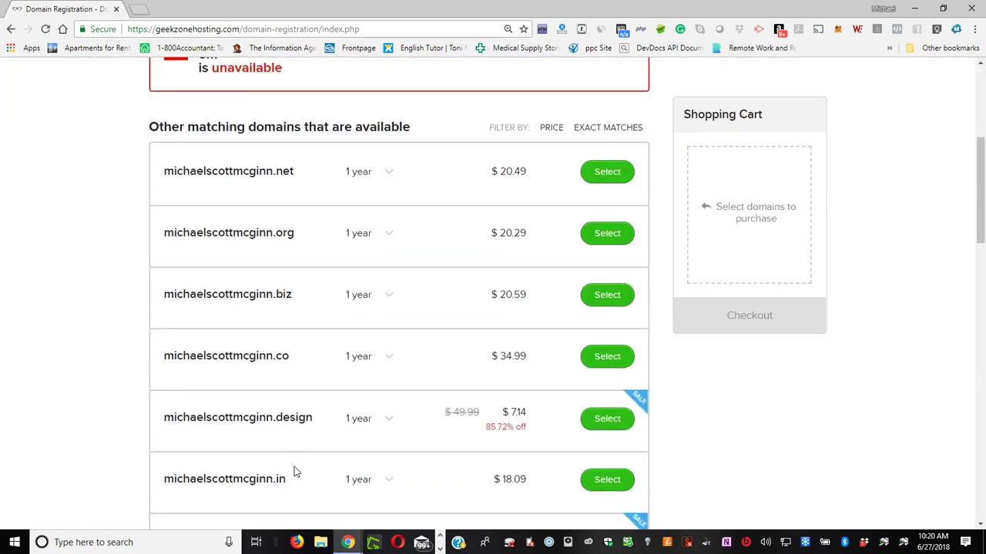
scroll(293, 471, "down", 2)
scroll(293, 471, "down", 2)
scroll(293, 472, "down", 3)
scroll(293, 471, "down", 3)
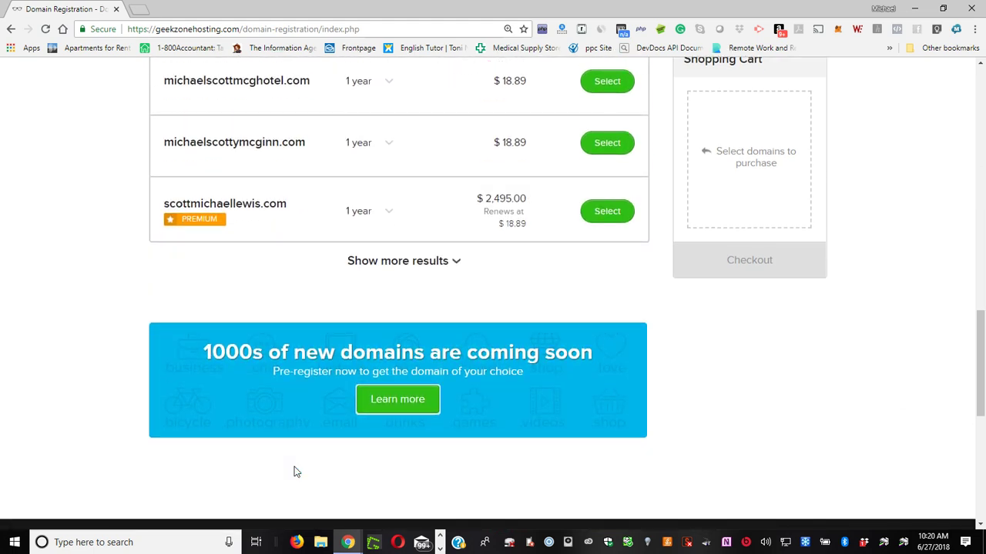
Step: Load more suggestions (.org, .biz, .co, discounted .design and .blog) and look back over them
left_click(423, 269)
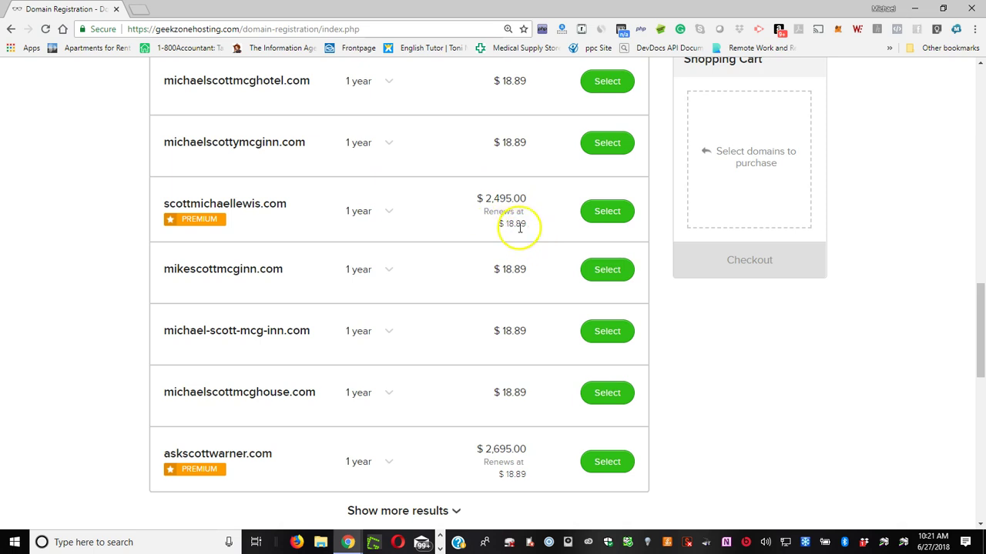
scroll(290, 347, "down", 2)
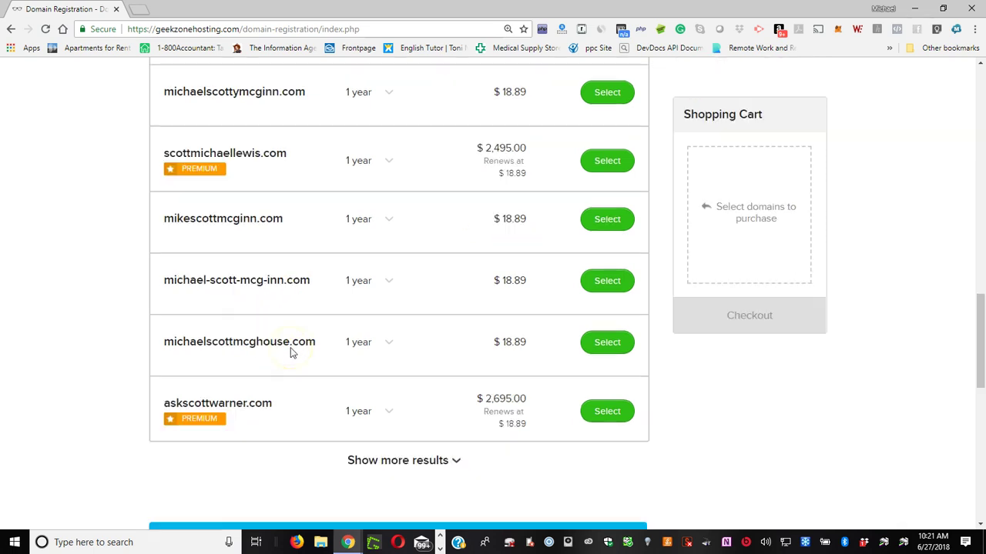
scroll(290, 353, "up", 5)
scroll(291, 352, "up", 3)
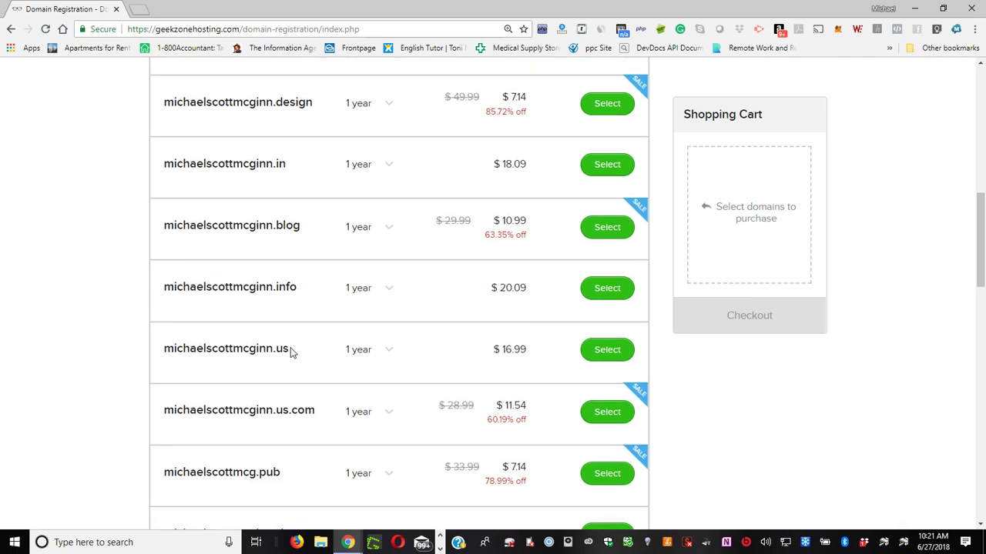
scroll(290, 353, "up", 2)
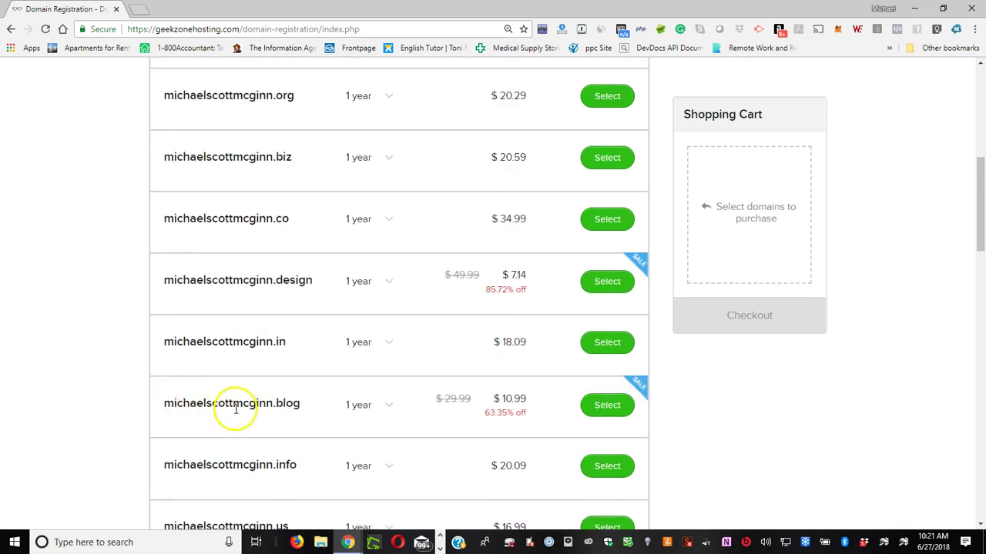
Step: Add the discounted .blog domain to the cart at $10.99 and go to checkout
left_click(595, 408)
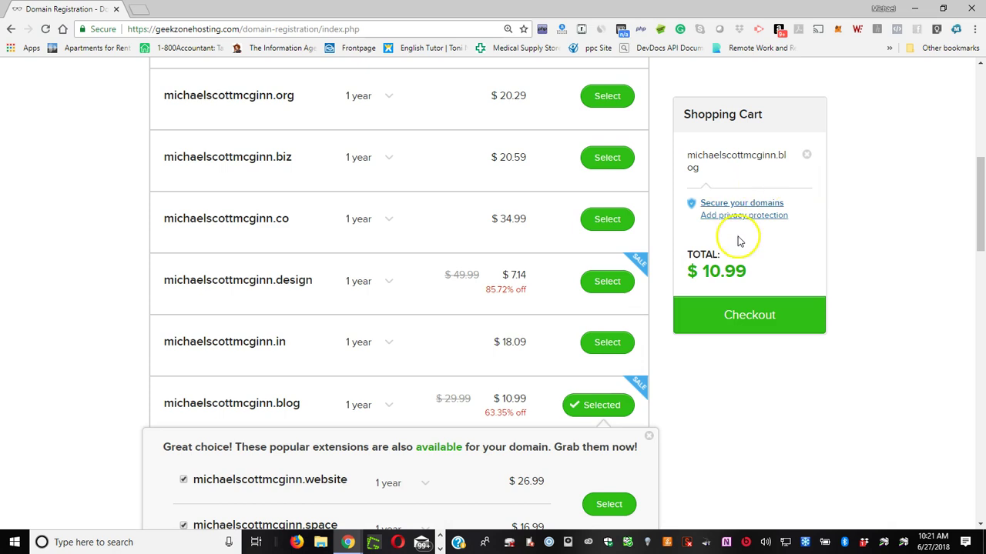
left_click(780, 215)
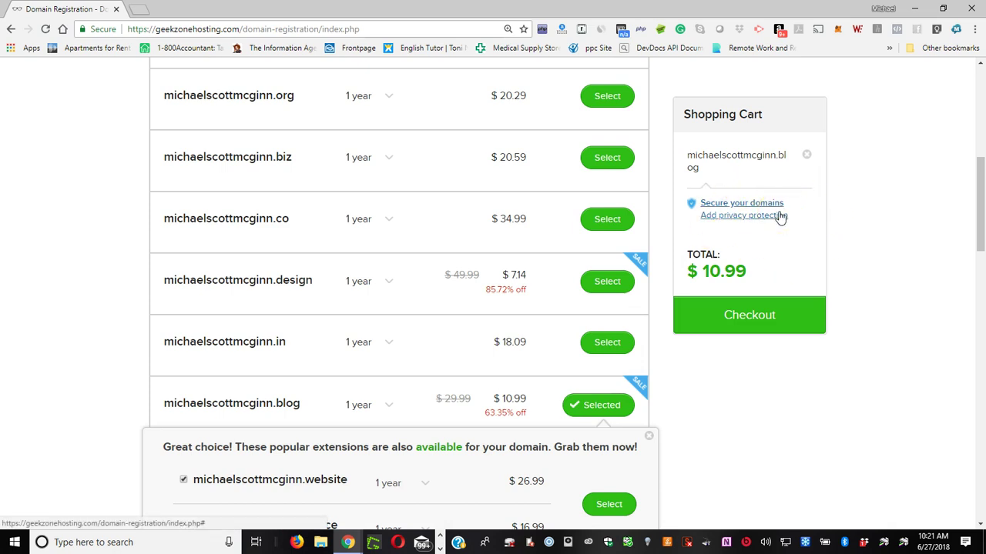
left_click(730, 317)
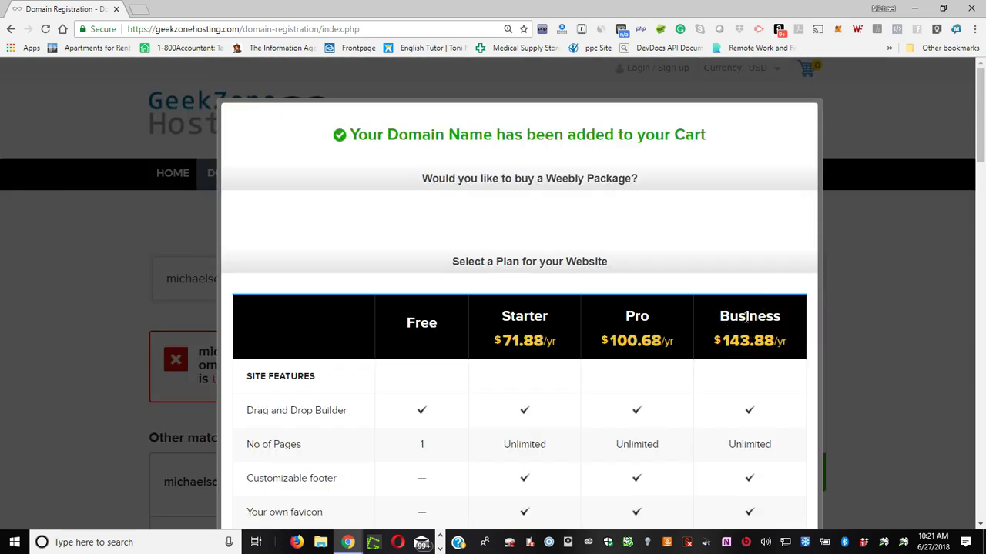
Step: Compare the Weebly plans and add the Free $0.00 plan, keeping the subtotal at $10.99
scroll(746, 320, "down", 2)
scroll(746, 324, "up", 2)
scroll(773, 310, "down", 2)
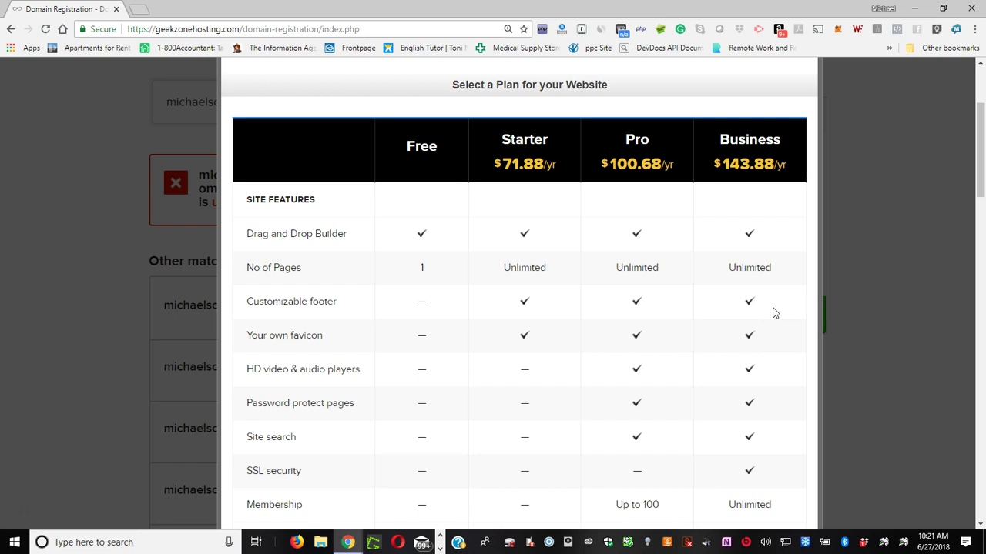
scroll(774, 313, "down", 2)
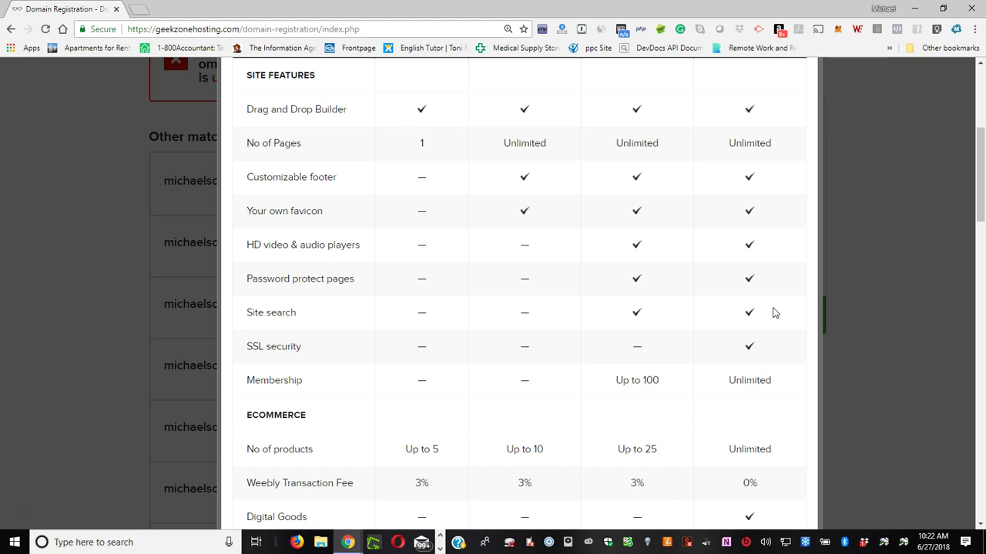
scroll(501, 359, "down", 2)
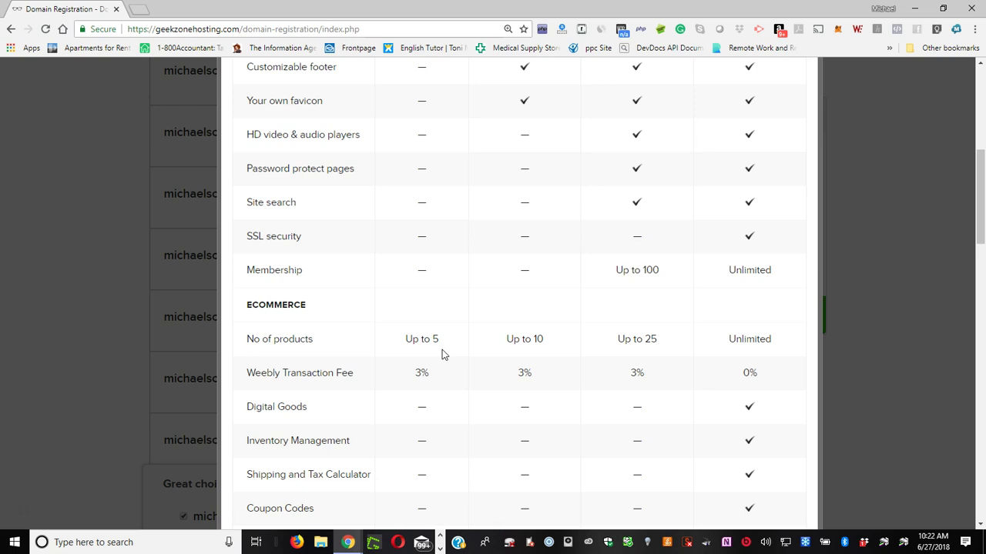
scroll(444, 365, "down", 1)
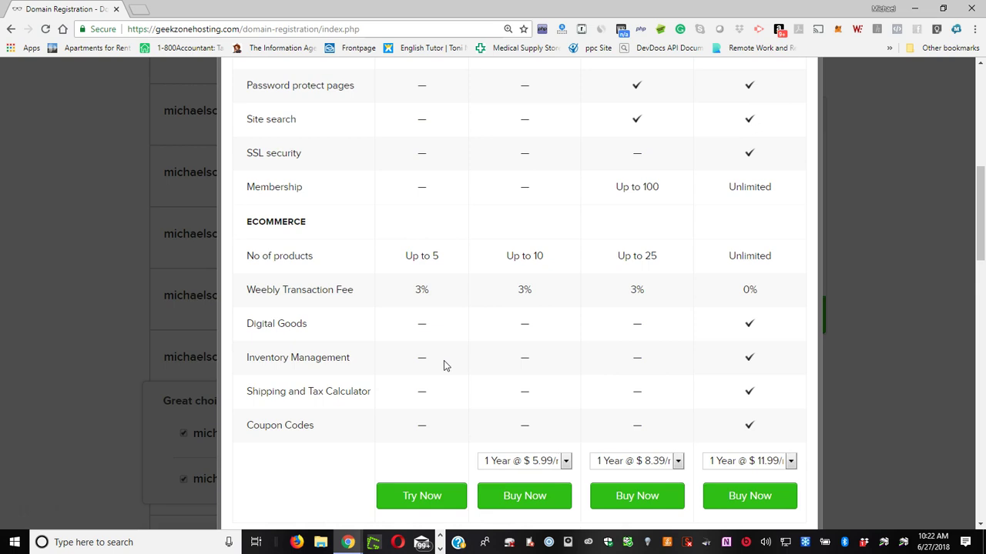
scroll(443, 362, "down", 1)
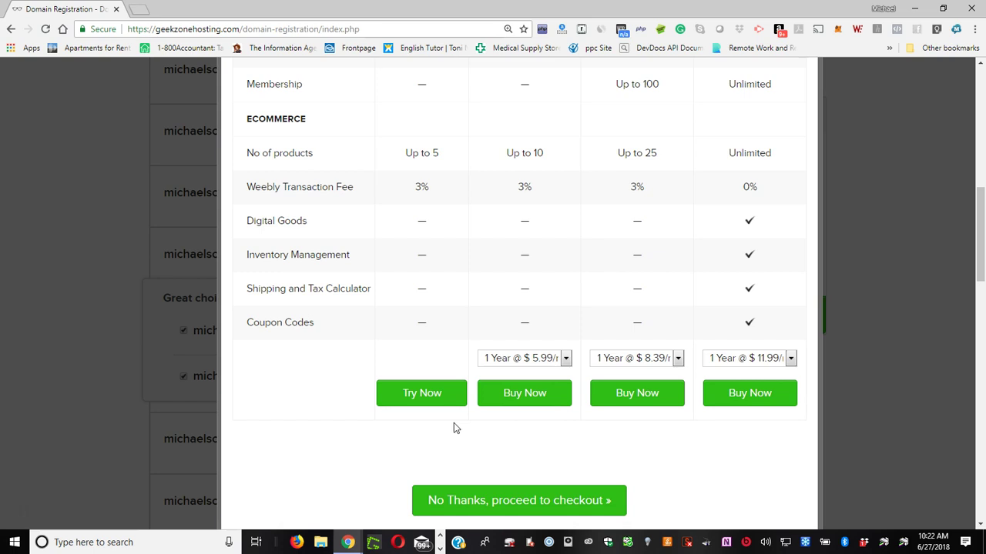
left_click(436, 404)
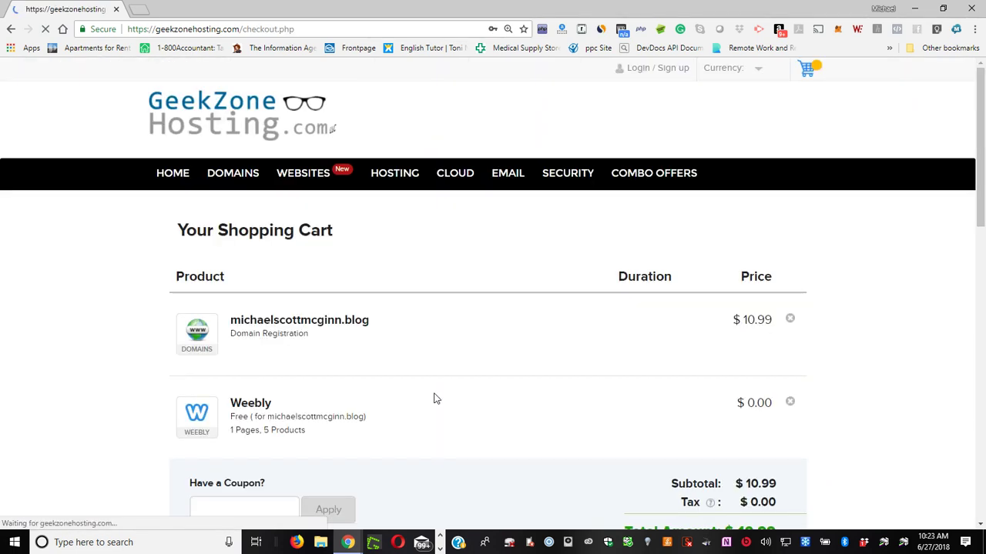
Step: Scroll down the checkout page and make a first sign-in attempt
scroll(433, 399, "down", 2)
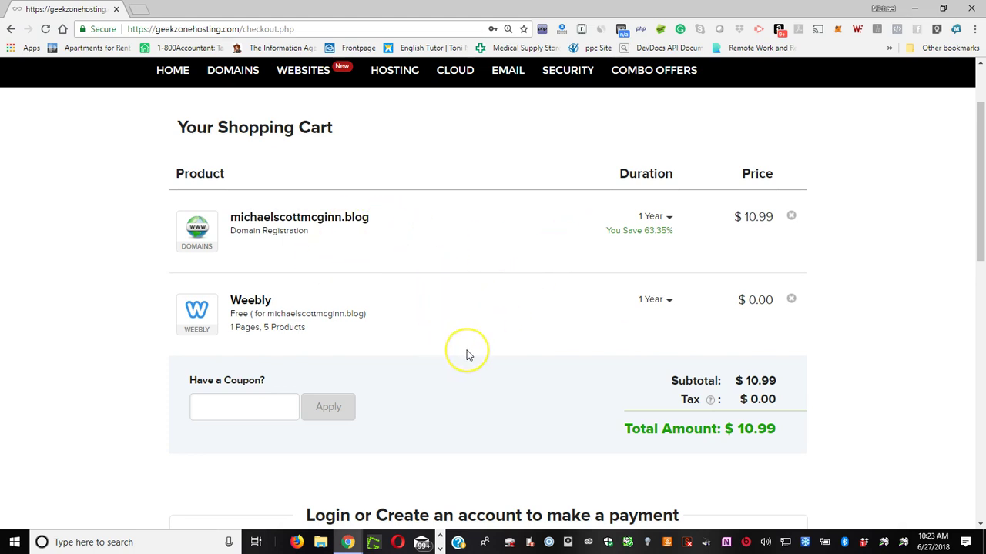
scroll(466, 354, "down", 3)
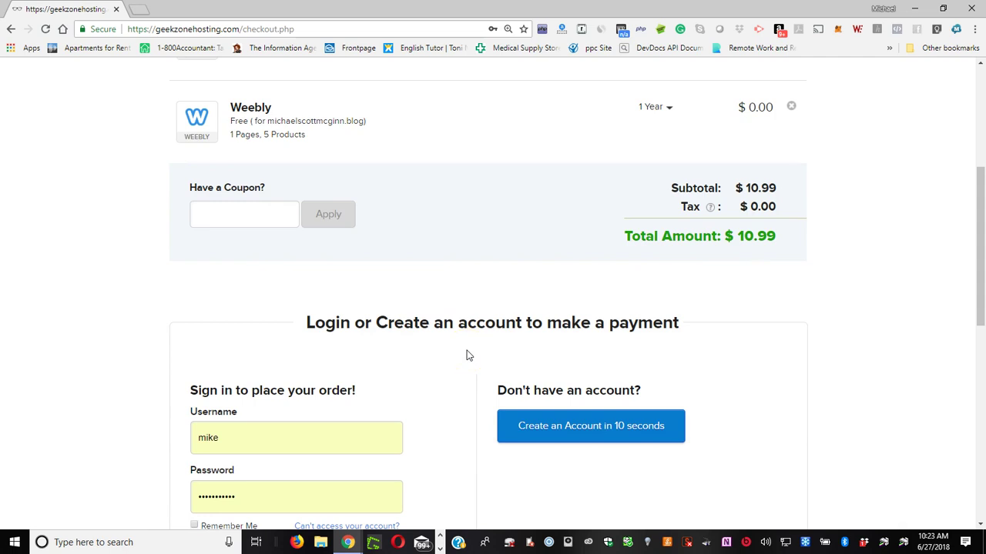
scroll(466, 355, "down", 1)
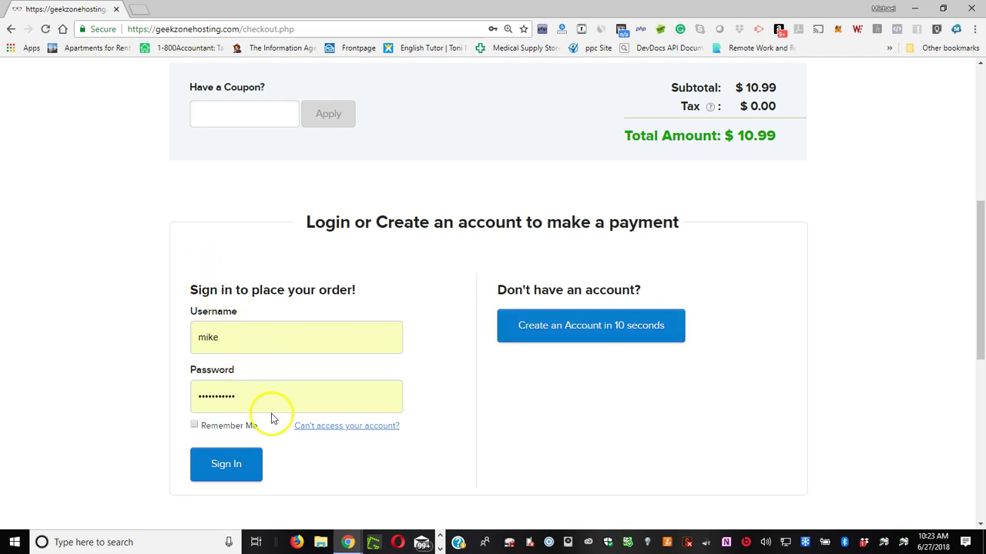
left_click(231, 467)
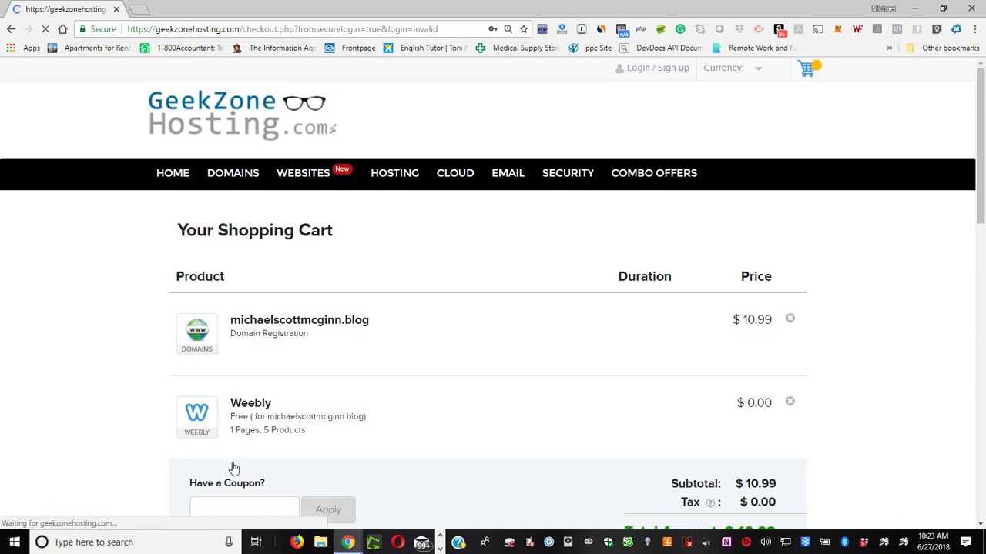
Step: Replace the incorrect username with the admin account e-mail and sign in successfully
scroll(518, 414, "down", 3)
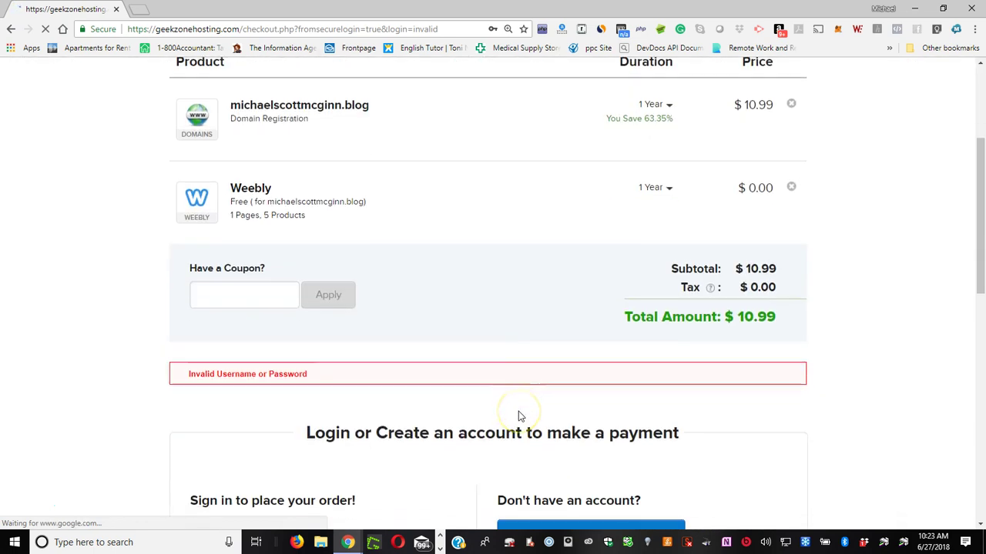
scroll(518, 417, "down", 2)
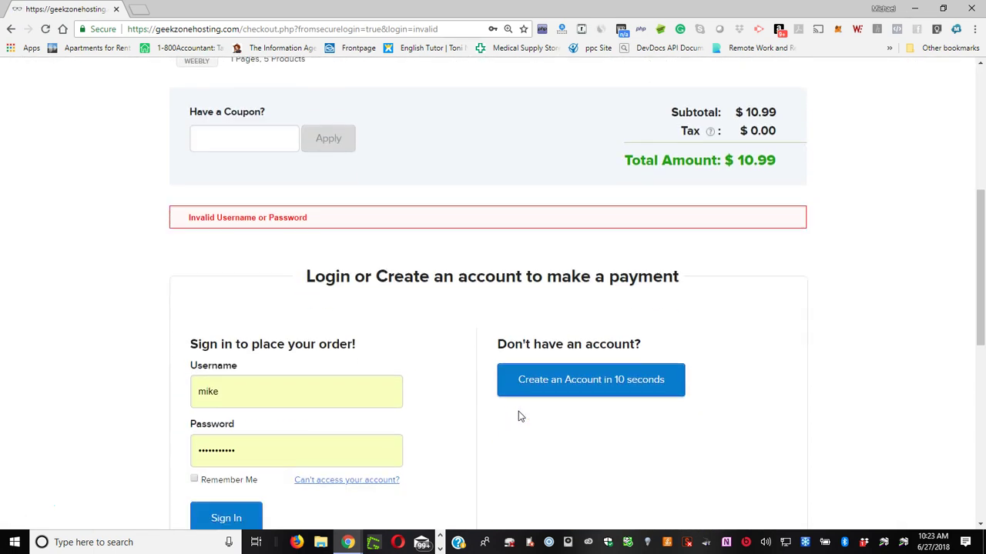
scroll(518, 416, "down", 1)
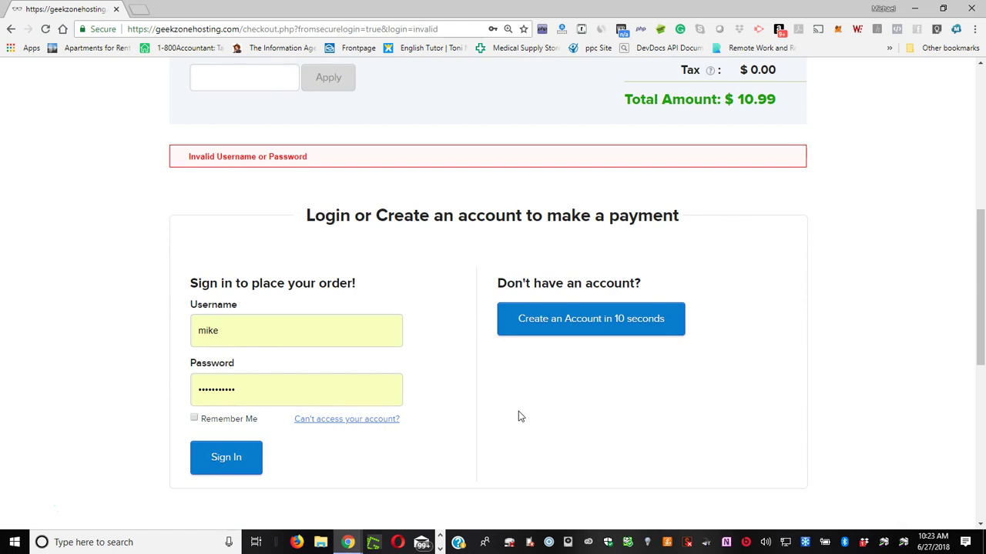
left_click(262, 388)
left_click(232, 329)
key("BackSpace")
key("BackSpace")
key("BackSpace")
key("BackSpace")
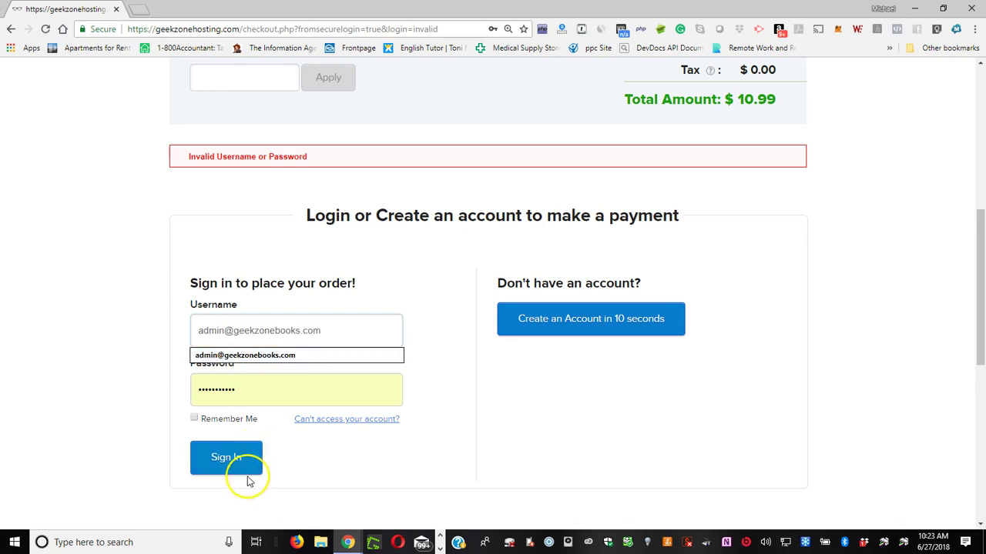
left_click(228, 457)
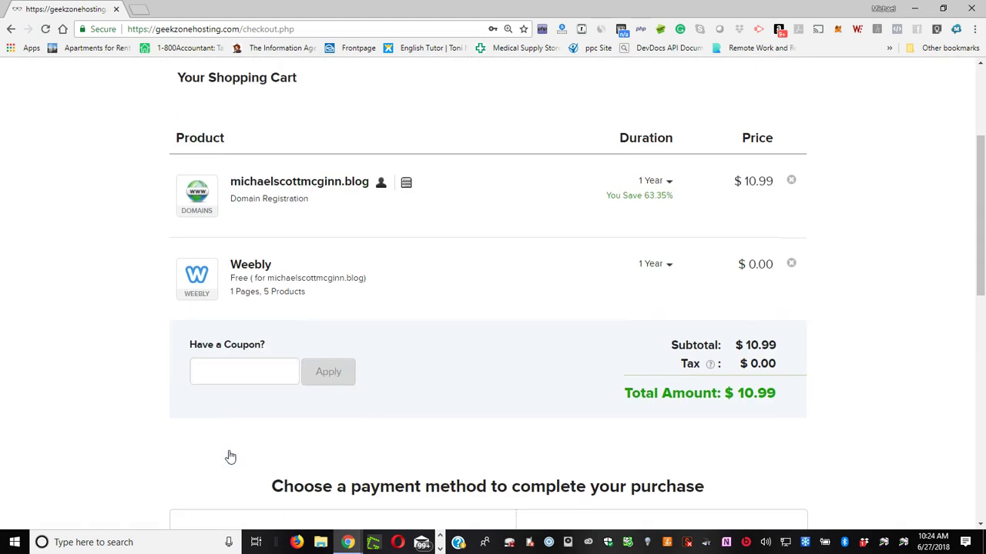
Step: Select PayPal System as the payment method and submit online payment for the $10.99 cart
scroll(228, 457, "down", 1)
scroll(228, 457, "down", 1)
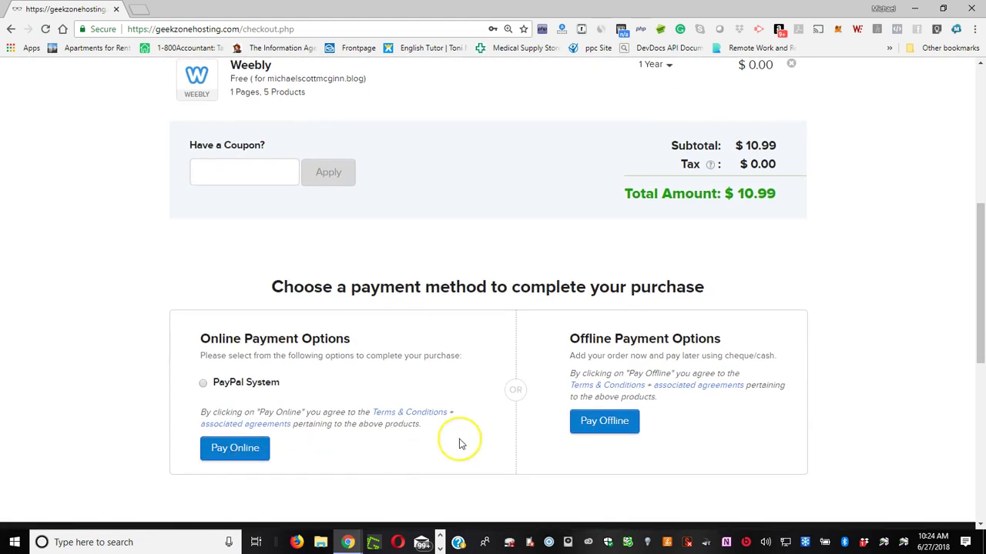
scroll(461, 444, "up", 1)
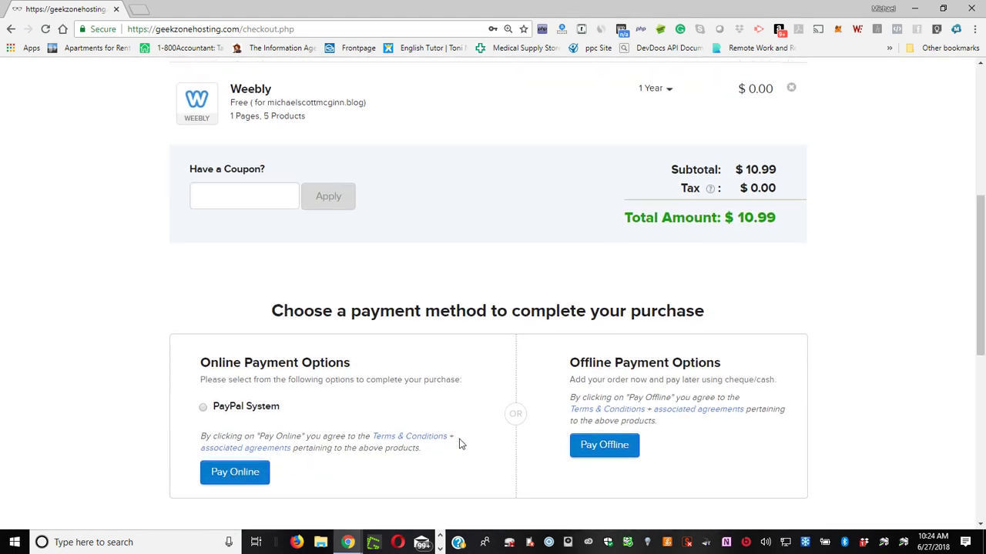
scroll(460, 441, "up", 1)
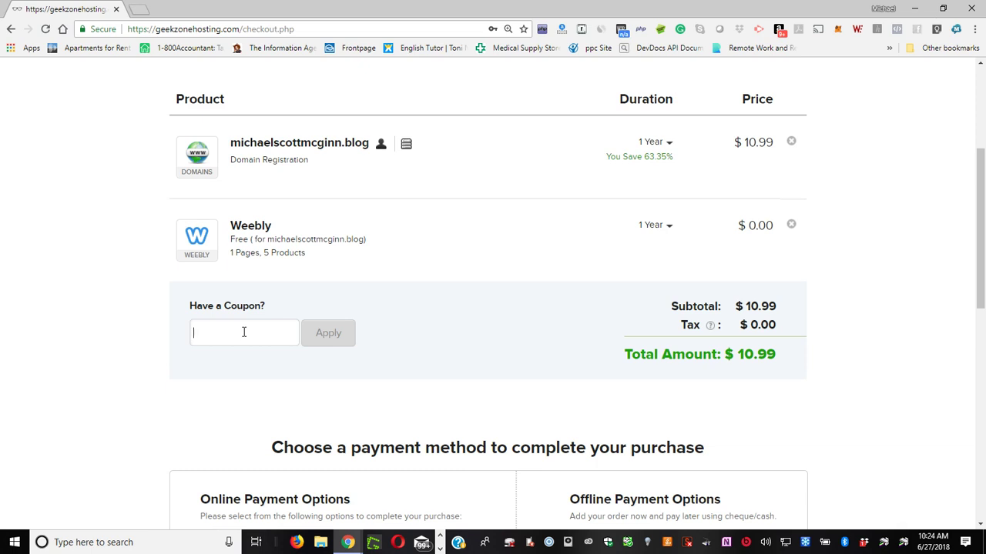
scroll(244, 332, "down", 3)
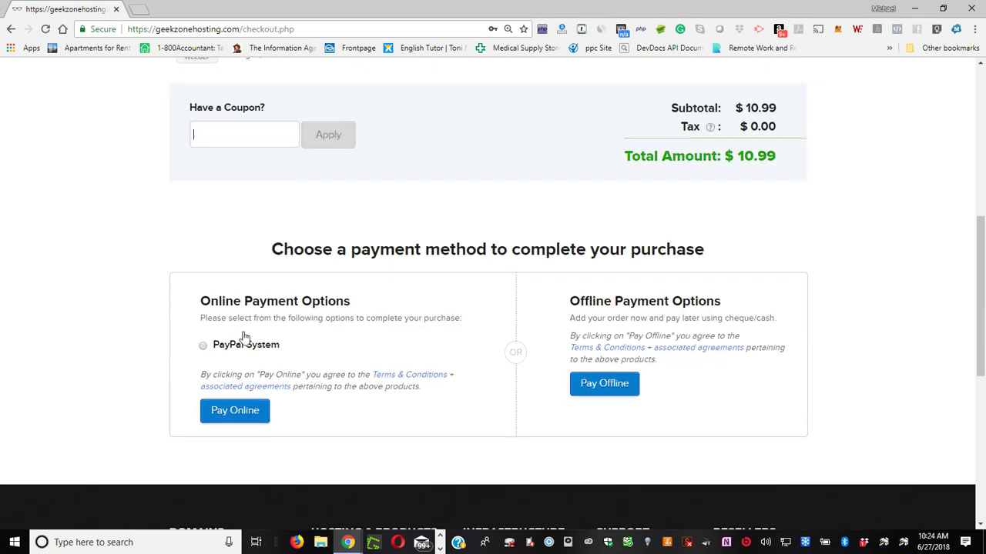
left_click(372, 357)
left_click(639, 324)
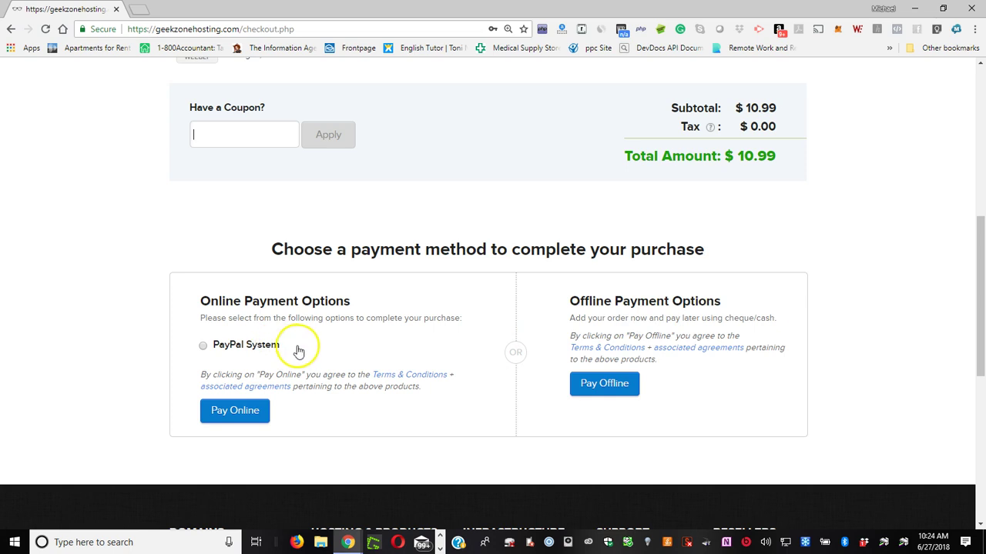
left_click(204, 348)
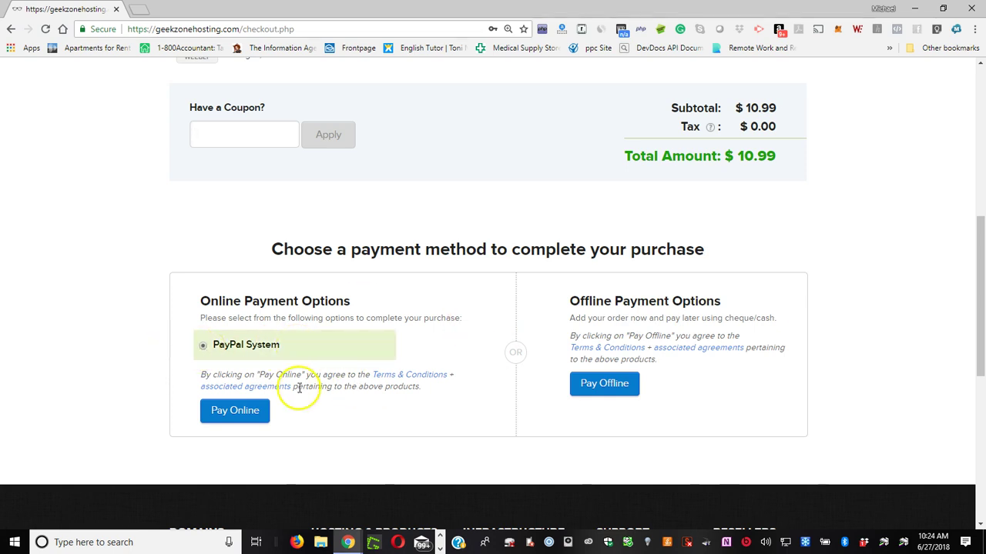
left_click(215, 422)
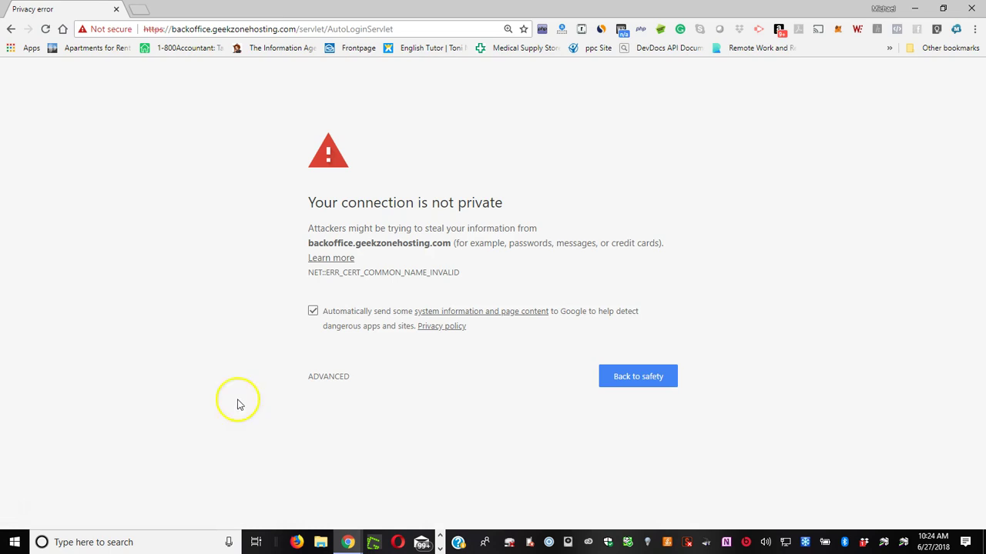
Step: Bypass the certificate warning via Advanced and proceed to backoffice.geekzonehosting.com
left_click(329, 377)
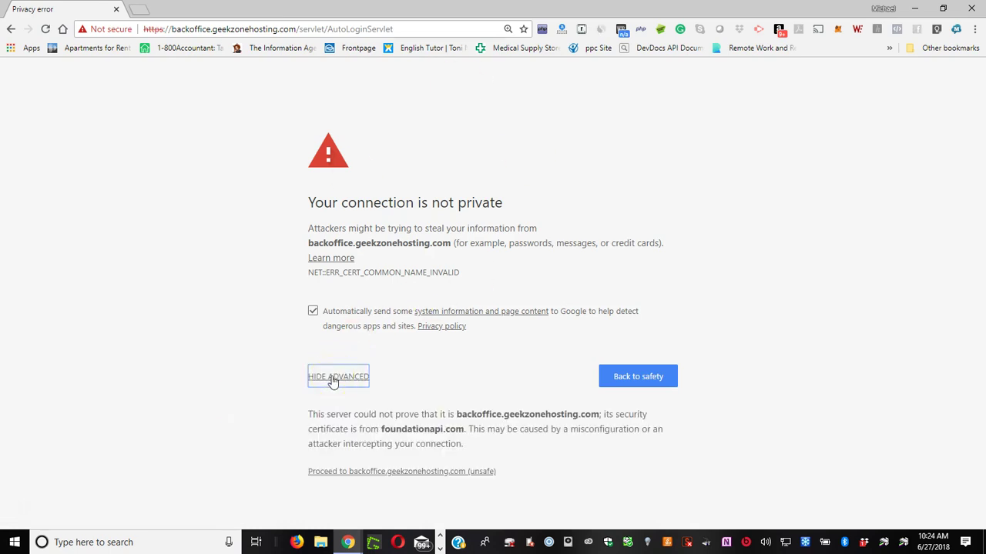
left_click(407, 473)
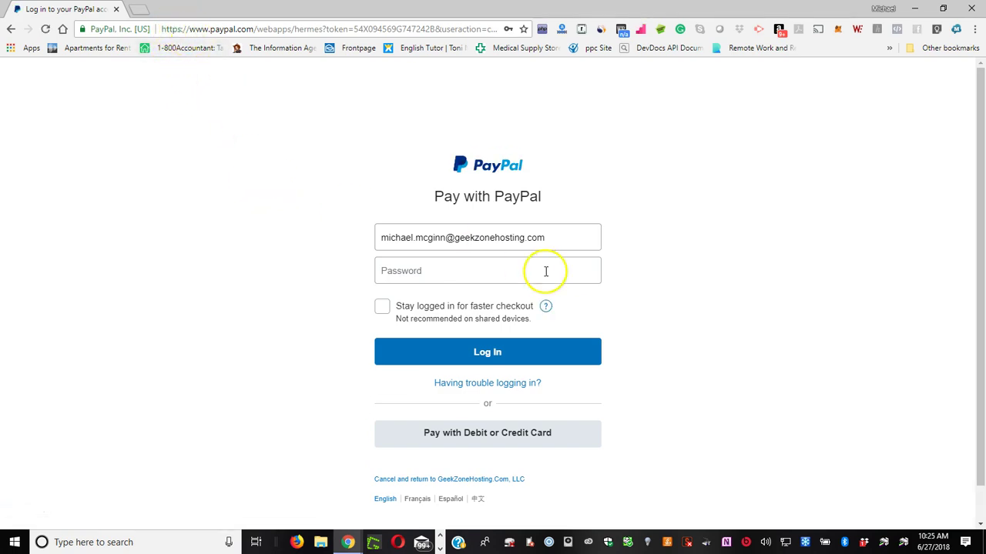
Step: Try logging into PayPal with the account password, then switch to paying by debit or credit card
left_click(459, 267)
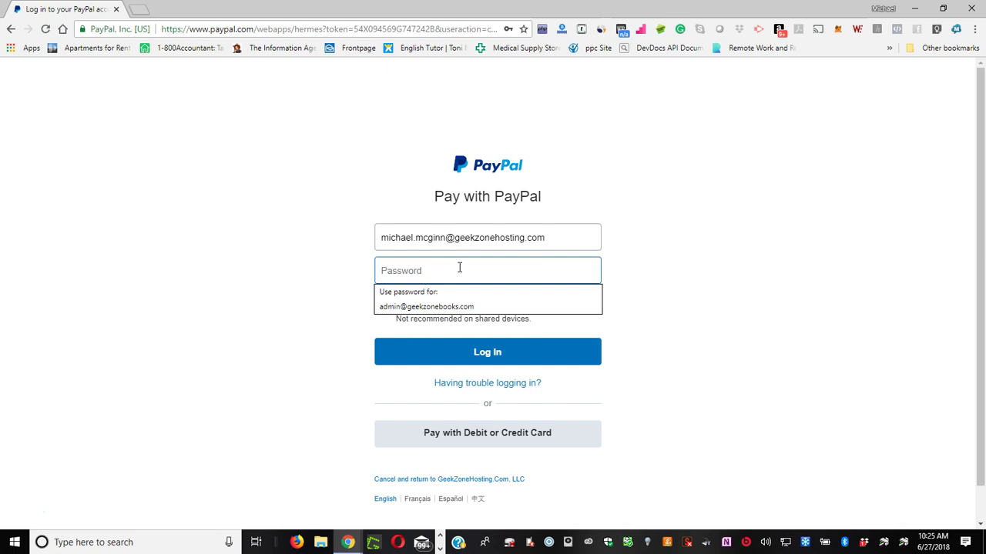
type("**********")
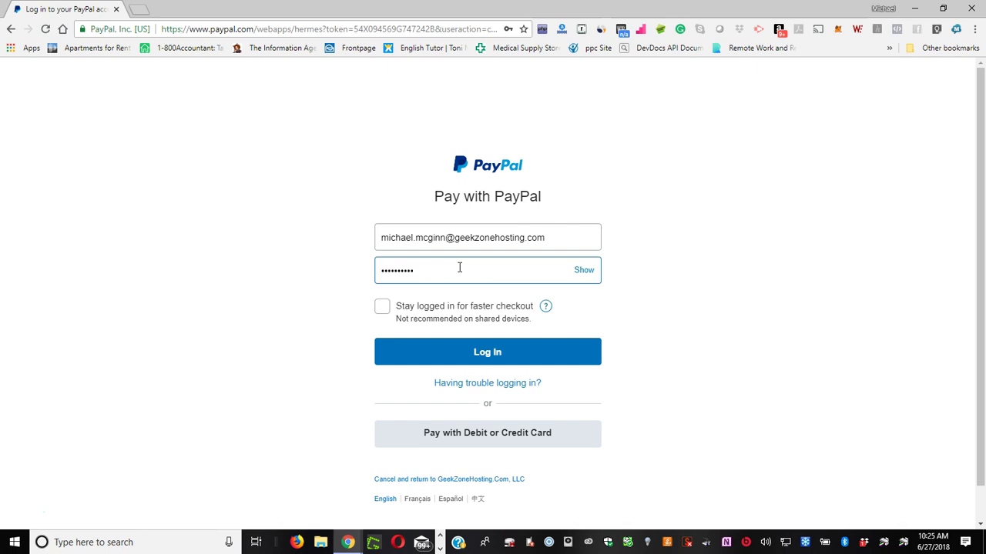
type("*****")
left_click(487, 353)
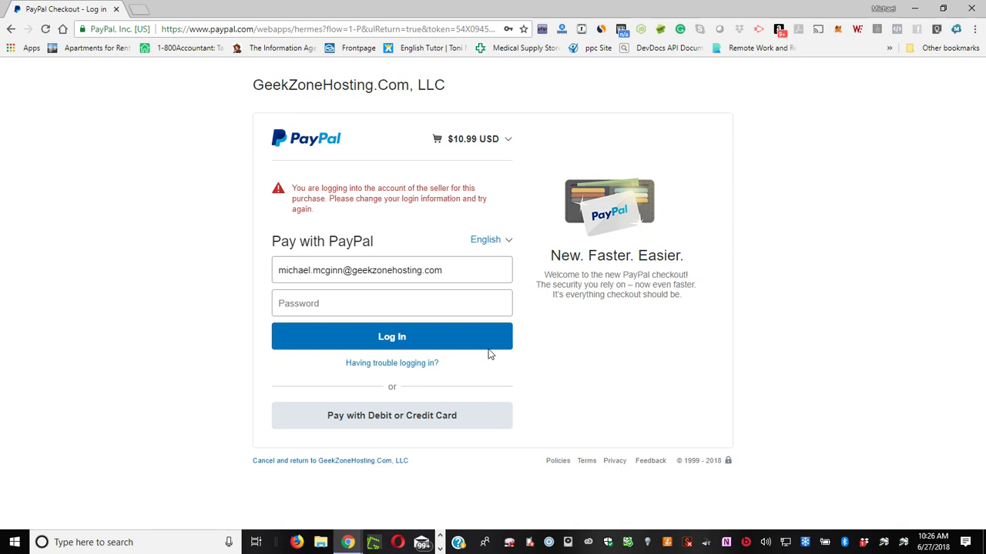
left_click(396, 417)
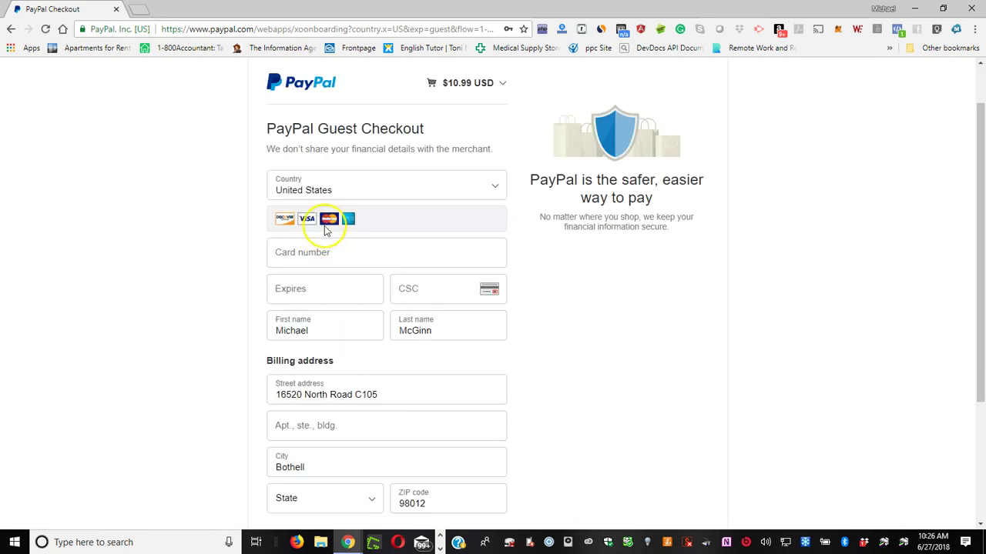
Step: Review the guest card form, then cancel the payment and return to GeekZoneHosting.Com, LLC
scroll(409, 386, "down", 2)
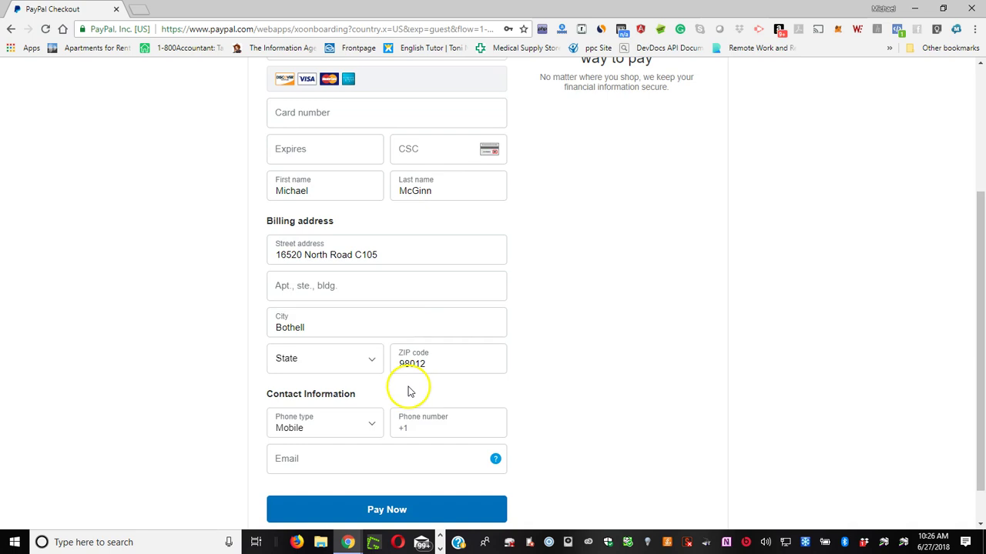
scroll(409, 391, "up", 3)
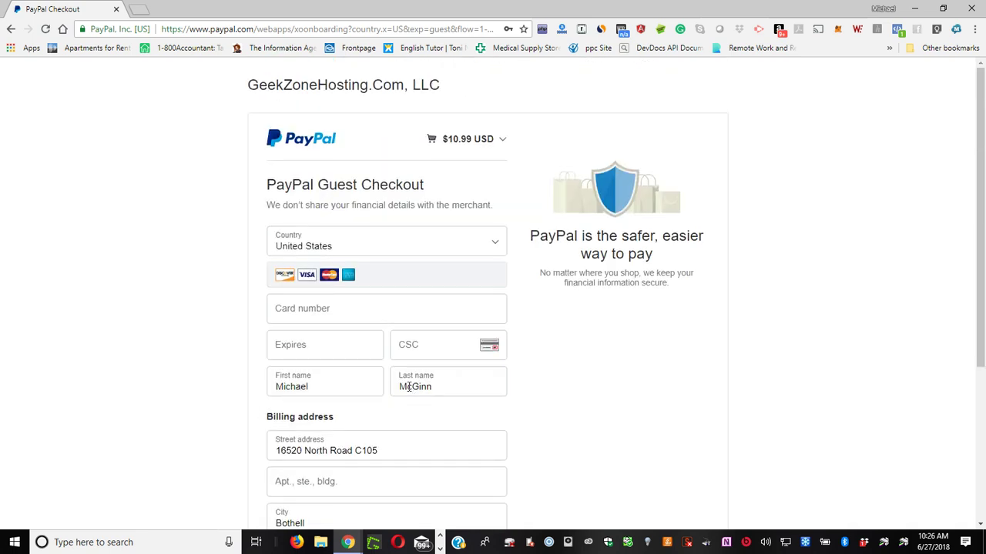
scroll(381, 392, "down", 3)
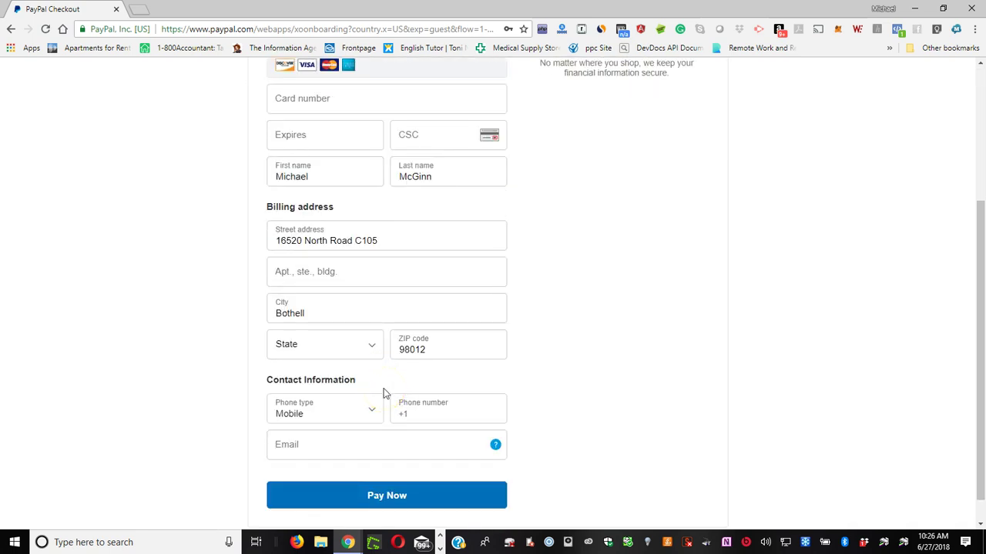
scroll(386, 391, "down", 1)
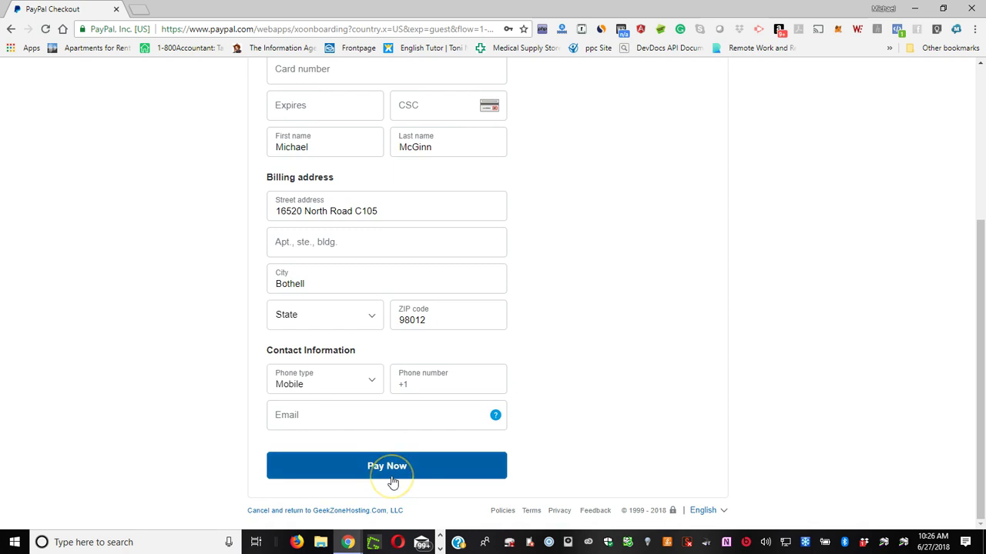
left_click(336, 499)
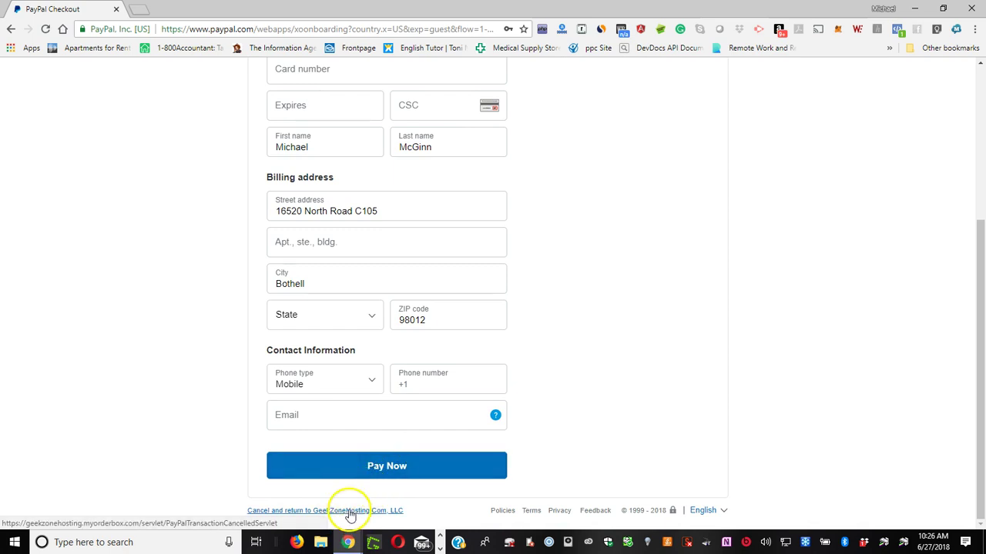
left_click(348, 511)
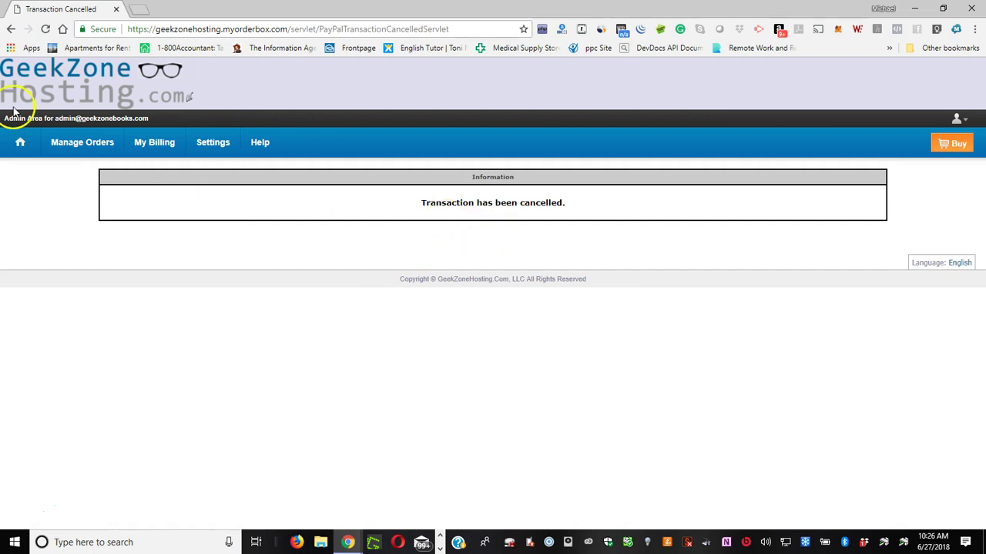
Step: From the account home page, jump to the howdoiinstallitonmy.site domain via the Jump to Domain suggestions
left_click(40, 148)
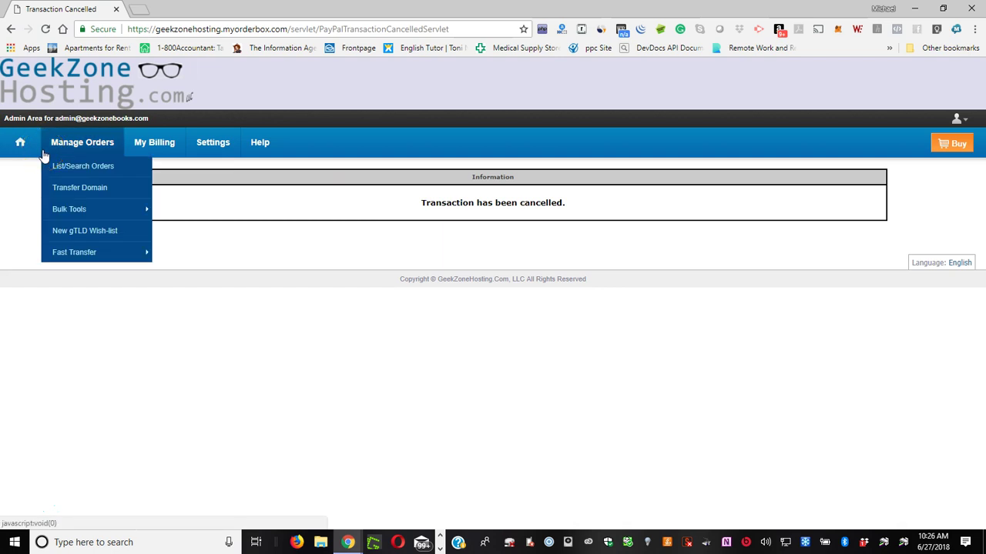
left_click(21, 145)
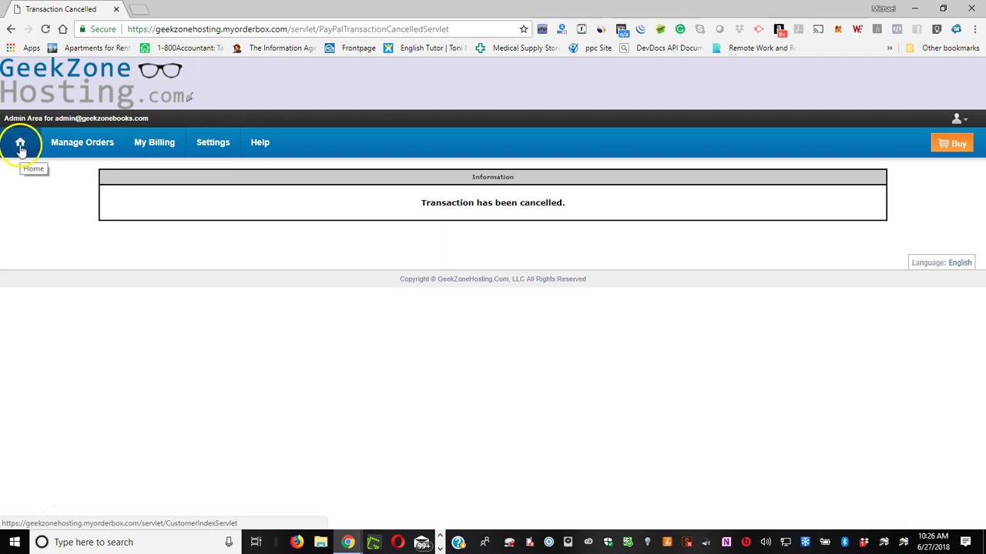
left_click(21, 146)
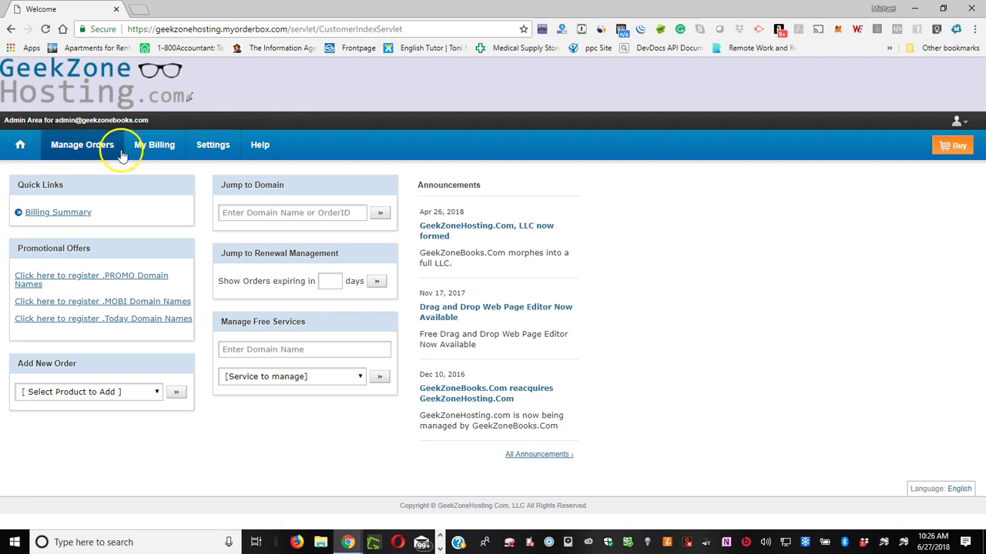
left_click(255, 211)
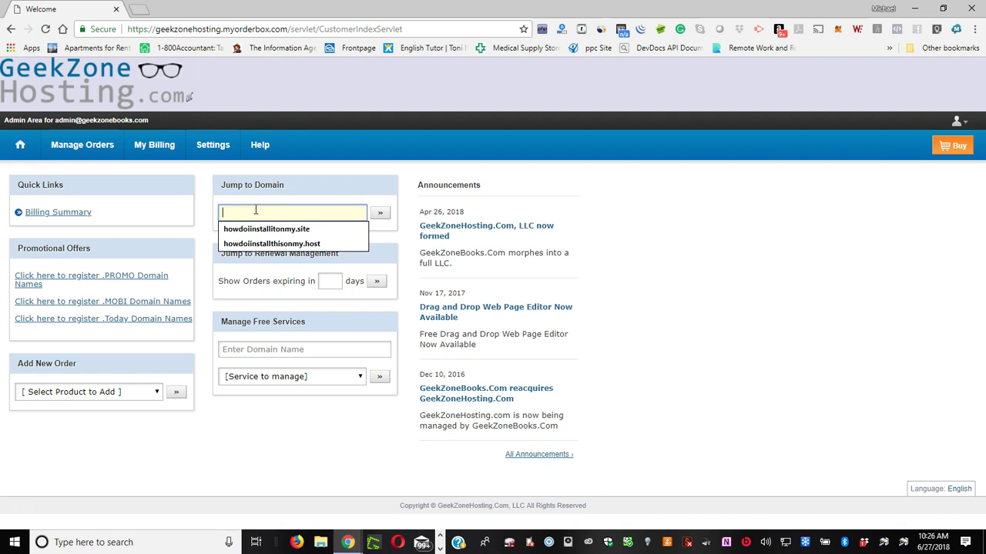
left_click(260, 234)
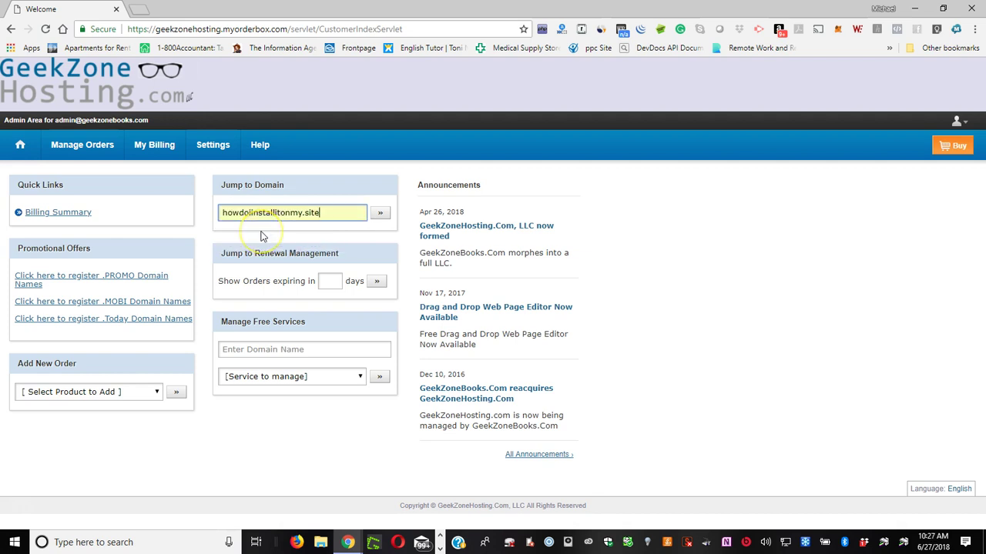
left_click(381, 216)
Step: Load the howdoiinstallitonmy.site page and scroll to the Single Domain (Linux, Windows) and Multi Domain Hosting offers
left_click(381, 217)
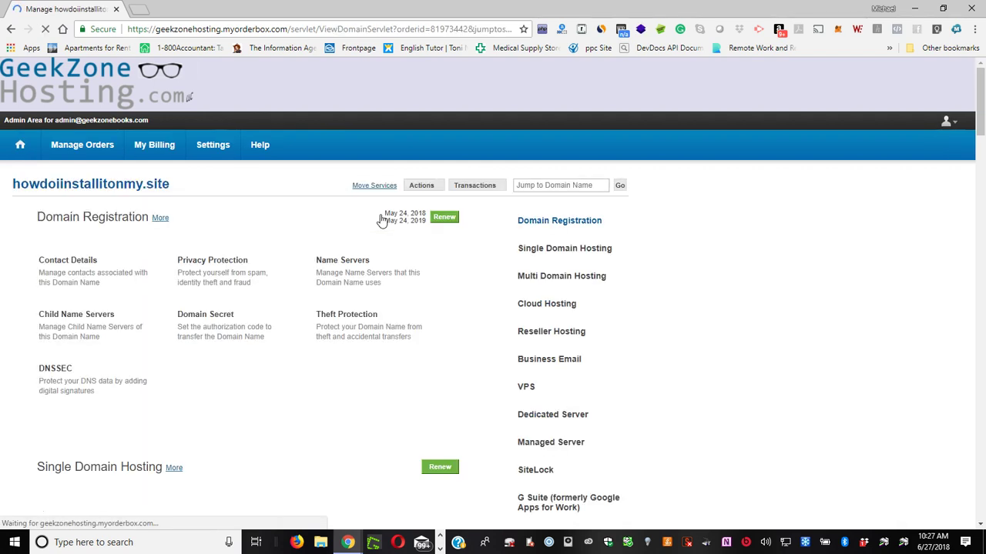
left_click(369, 241)
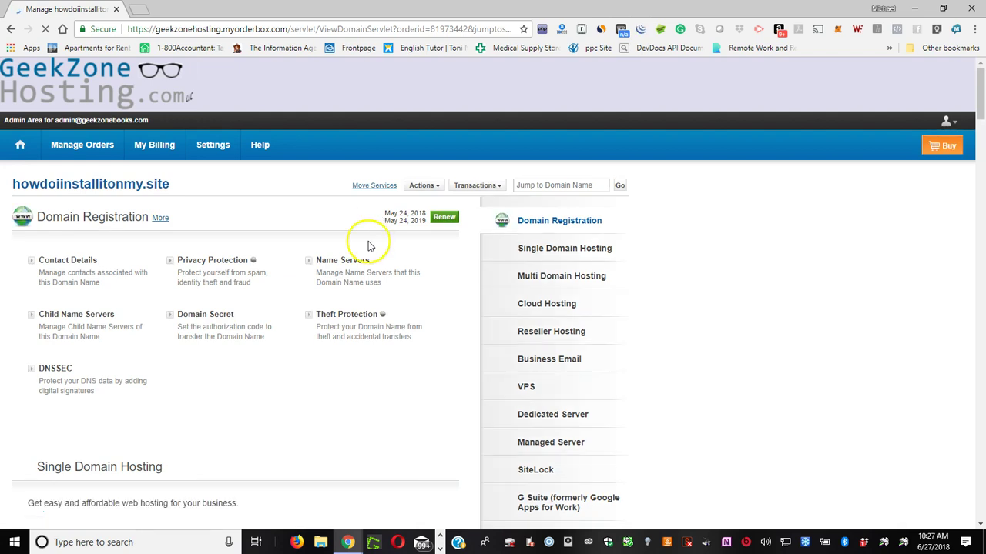
left_click(275, 376)
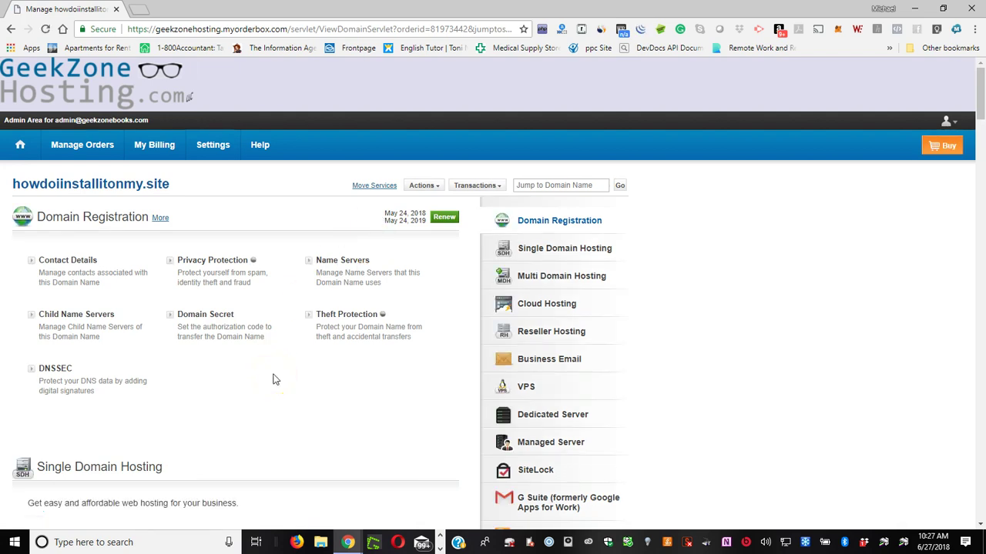
scroll(275, 379, "down", 1)
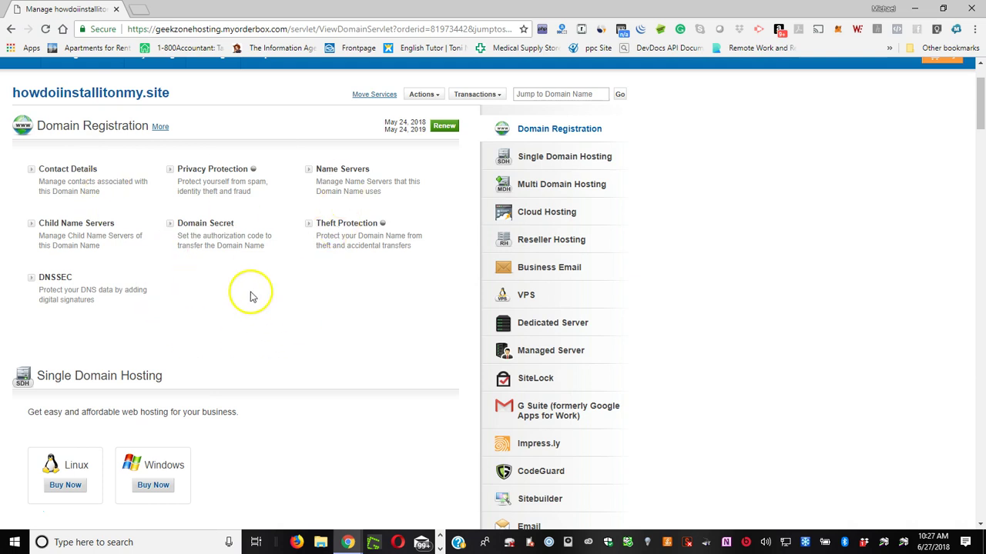
scroll(251, 297, "down", 2)
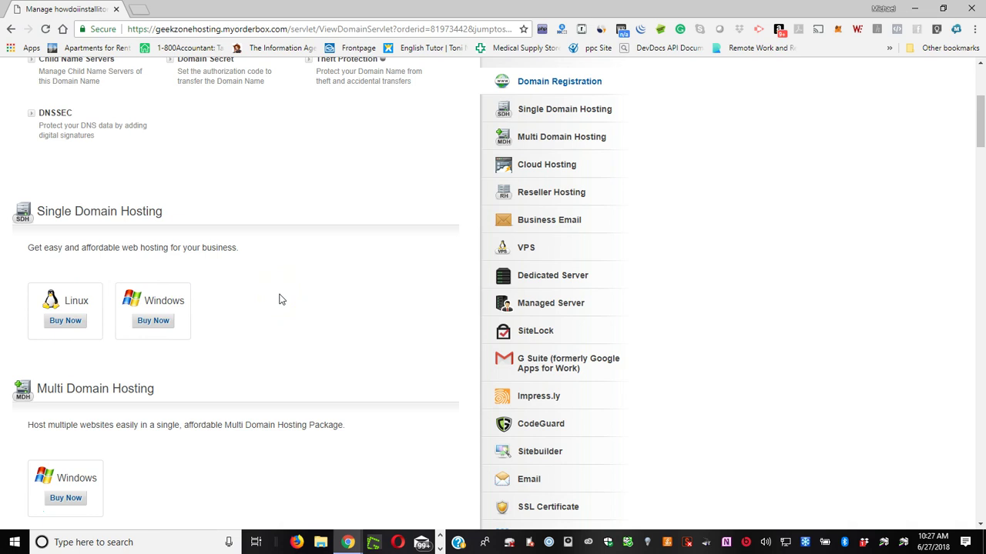
Step: Scroll past Multi Domain, Cloud and Reseller Hosting (Linux) to the Business Email and VPS Linux packages
scroll(279, 299, "down", 2)
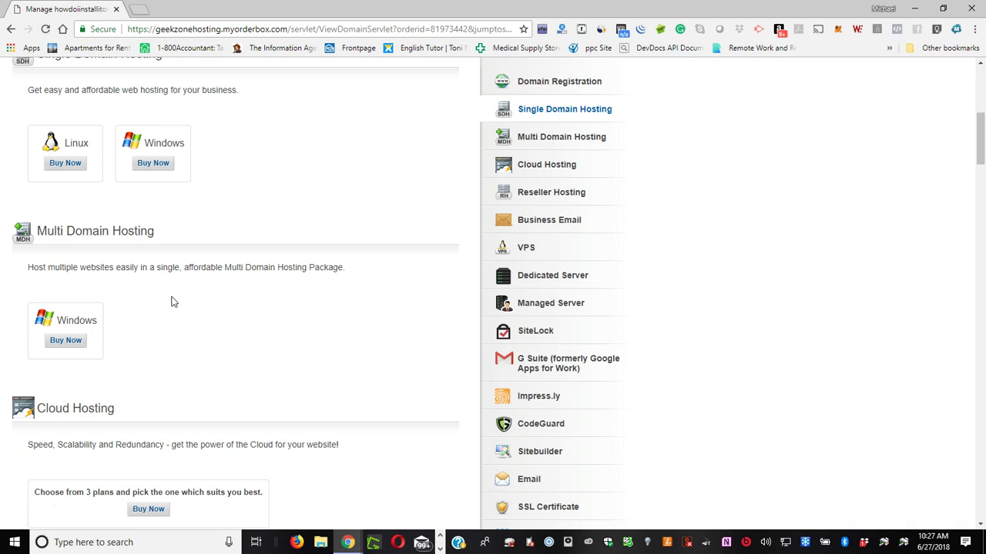
scroll(172, 301, "down", 3)
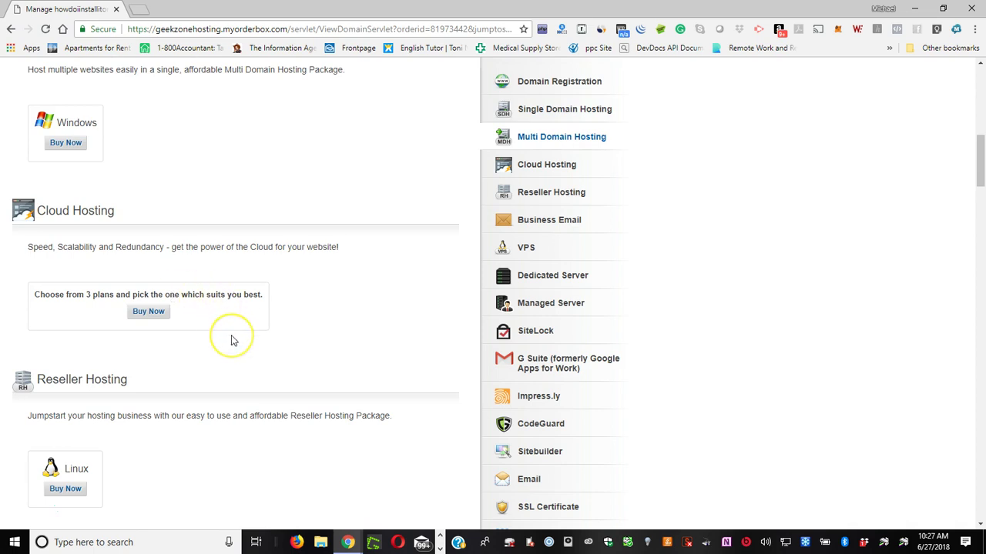
scroll(233, 340, "down", 1)
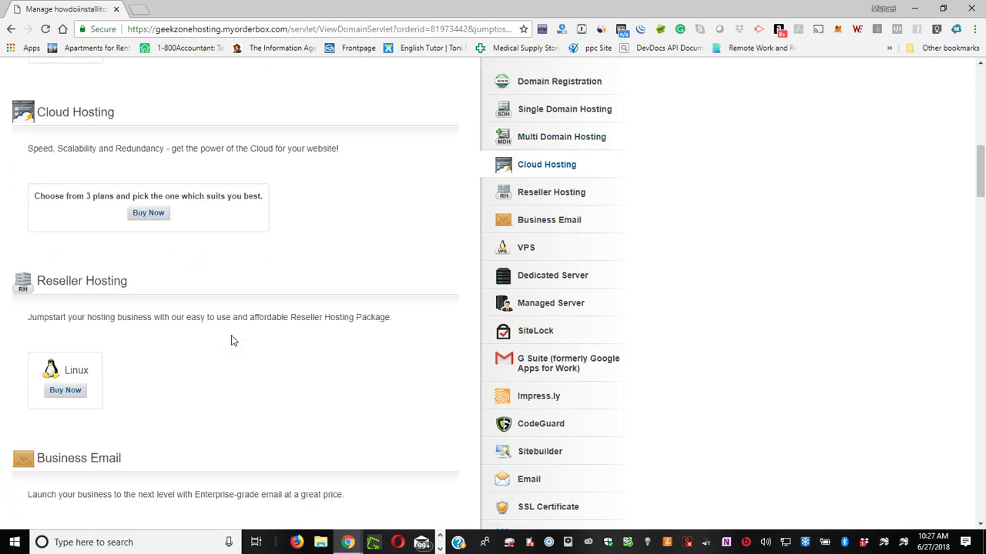
scroll(233, 341, "up", 1)
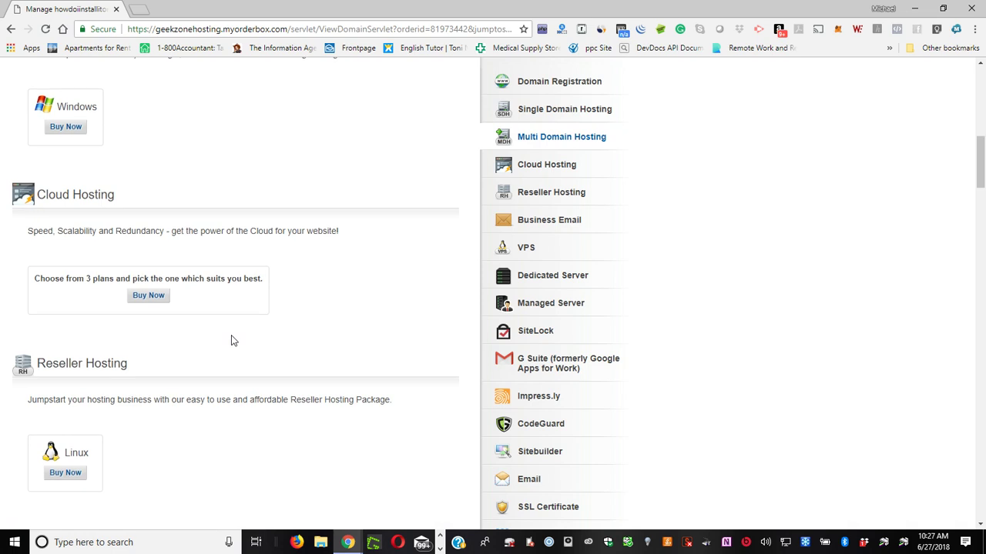
scroll(233, 340, "down", 1)
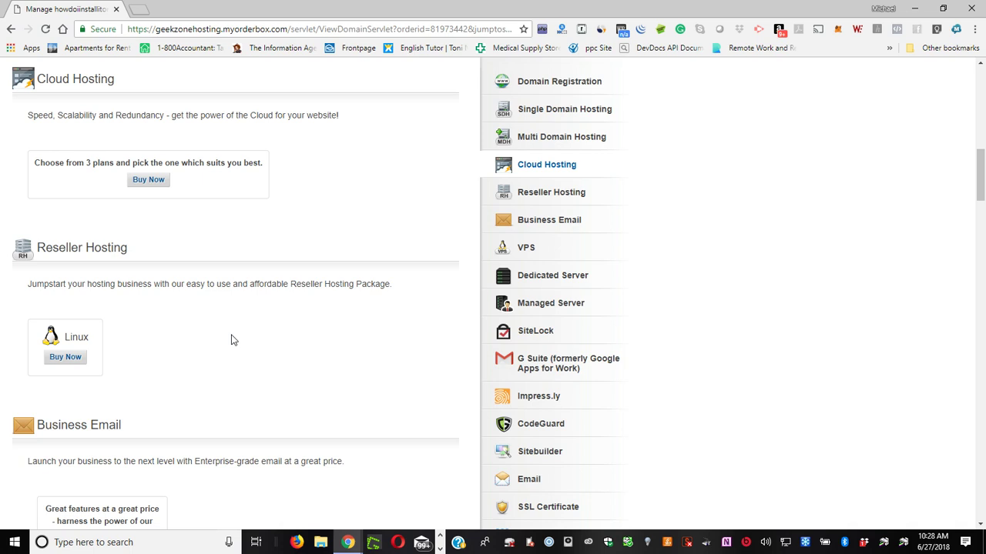
scroll(234, 340, "down", 3)
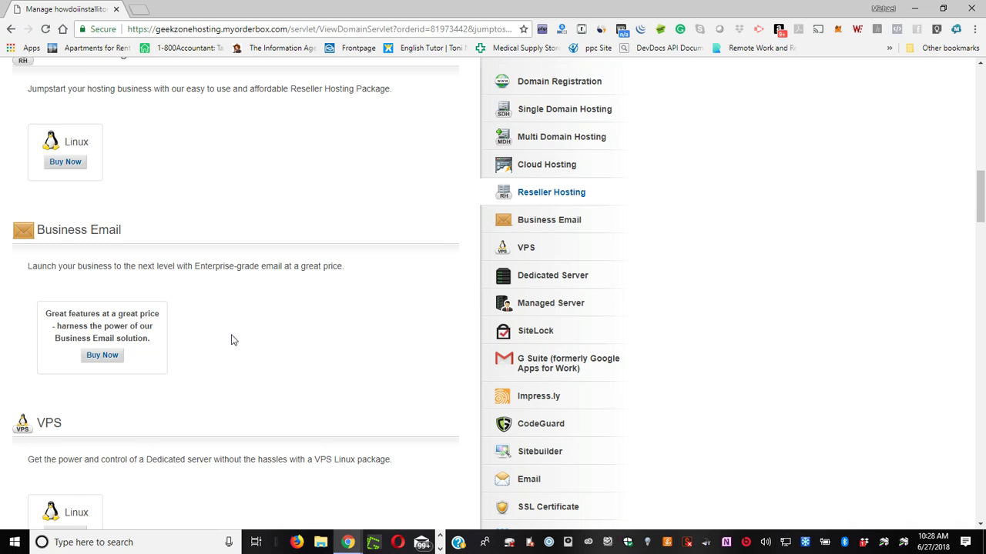
Step: Scroll past the VPS and Dedicated Server offers to the Managed Server and SiteLock purchase sections
scroll(233, 339, "down", 1)
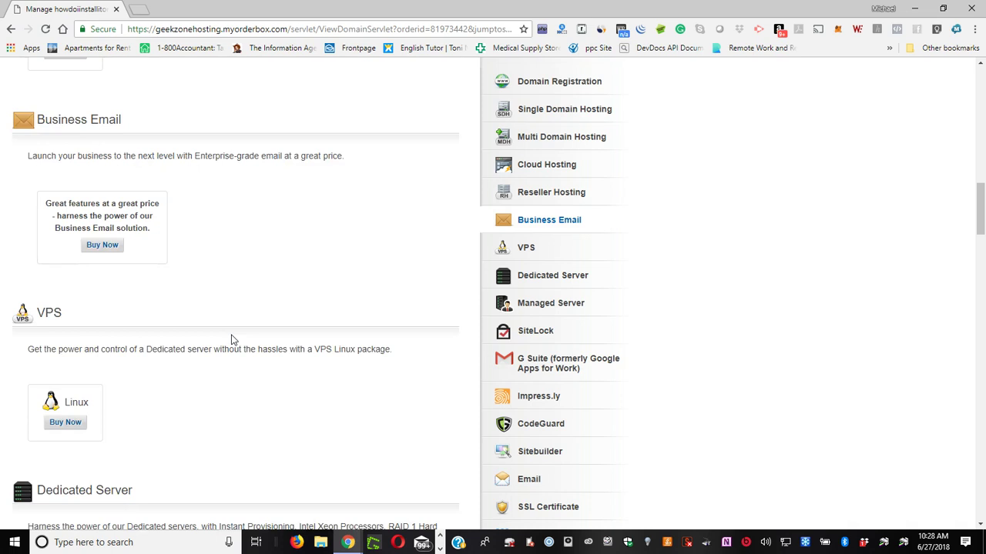
scroll(233, 340, "down", 2)
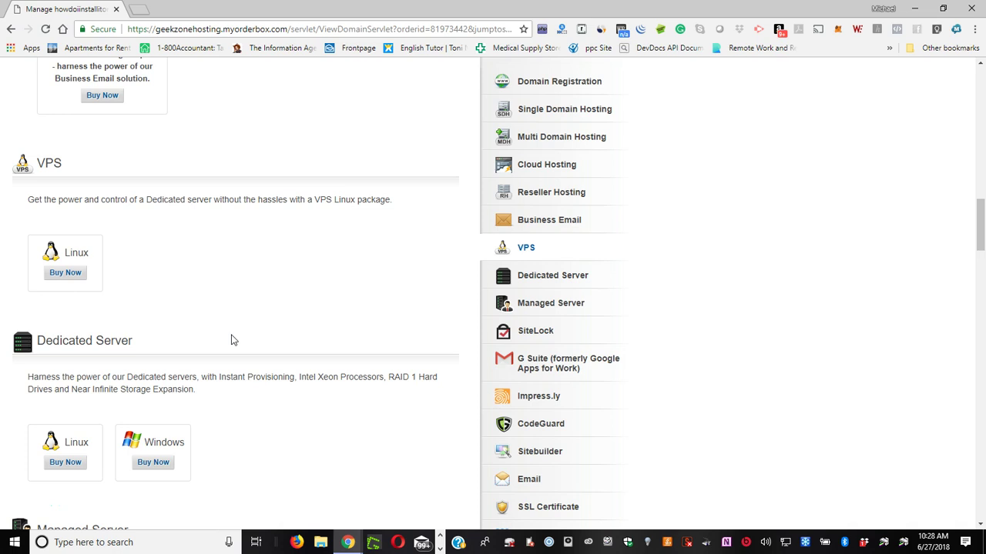
scroll(233, 340, "down", 3)
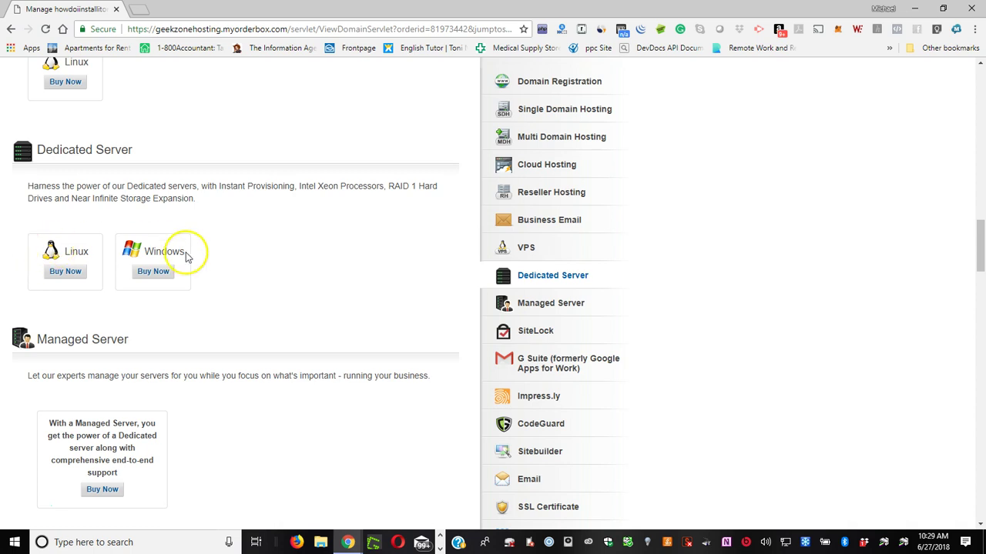
scroll(255, 268, "down", 3)
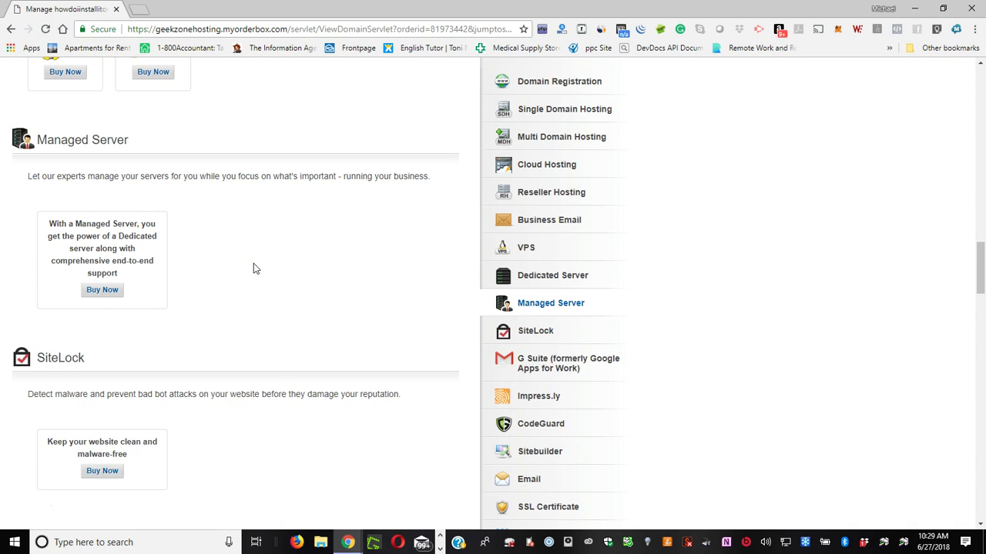
Step: Review SiteLock, G Suite, Impress.ly, CodeGuard and Sitebuilder, reaching the inactive Email notice and SSL Certificate offer
scroll(253, 268, "down", 3)
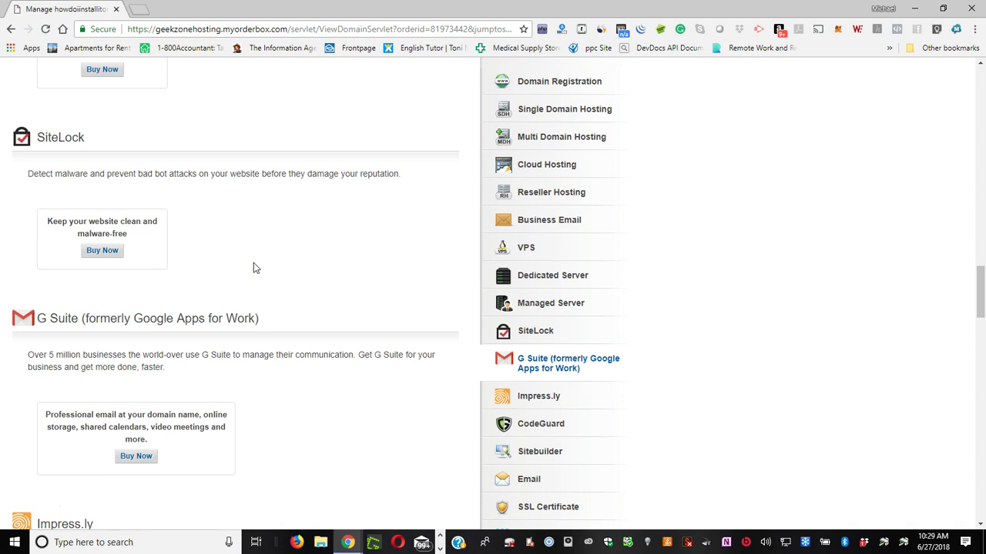
scroll(253, 262, "down", 2)
left_click(293, 241)
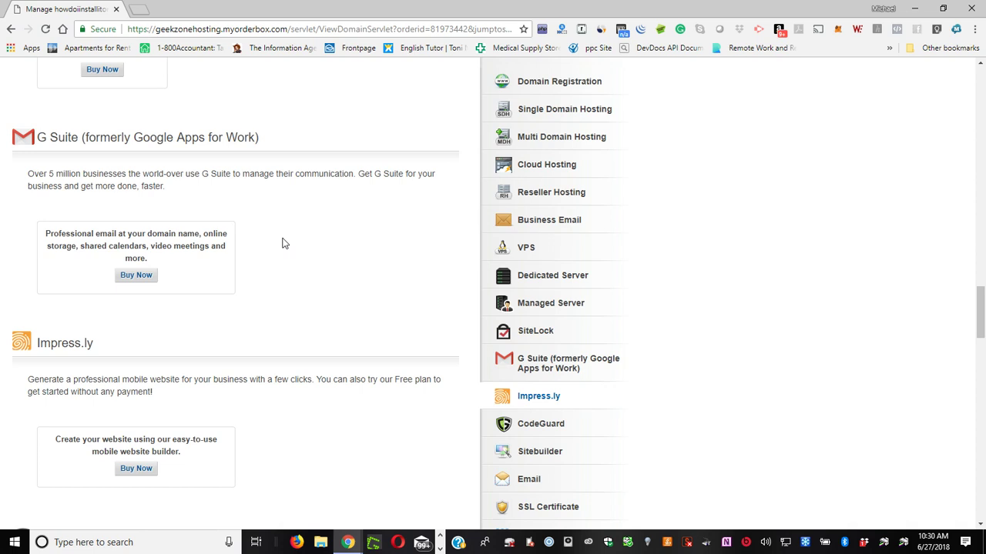
scroll(282, 243, "down", 2)
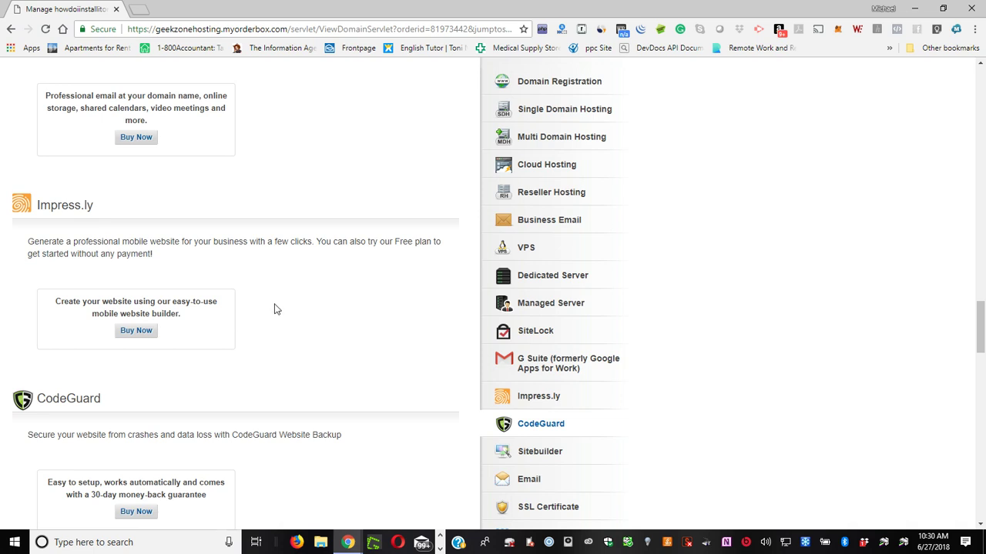
scroll(275, 305, "down", 3)
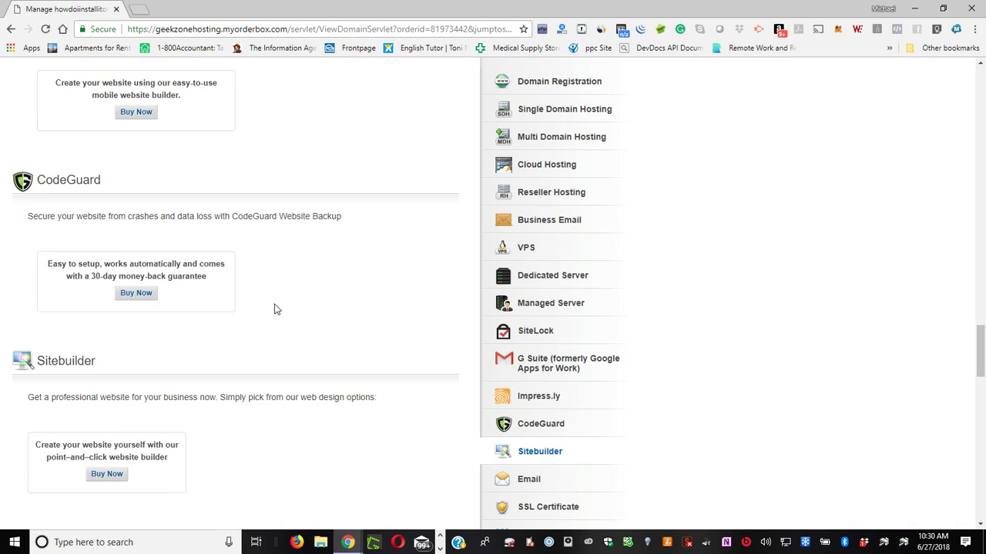
scroll(275, 308, "down", 1)
scroll(275, 308, "down", 2)
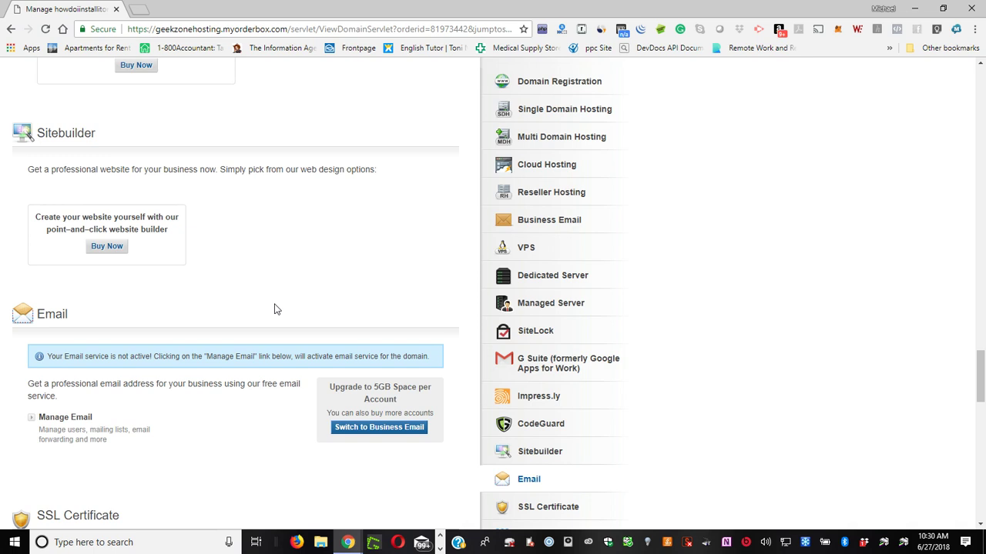
scroll(275, 309, "down", 3)
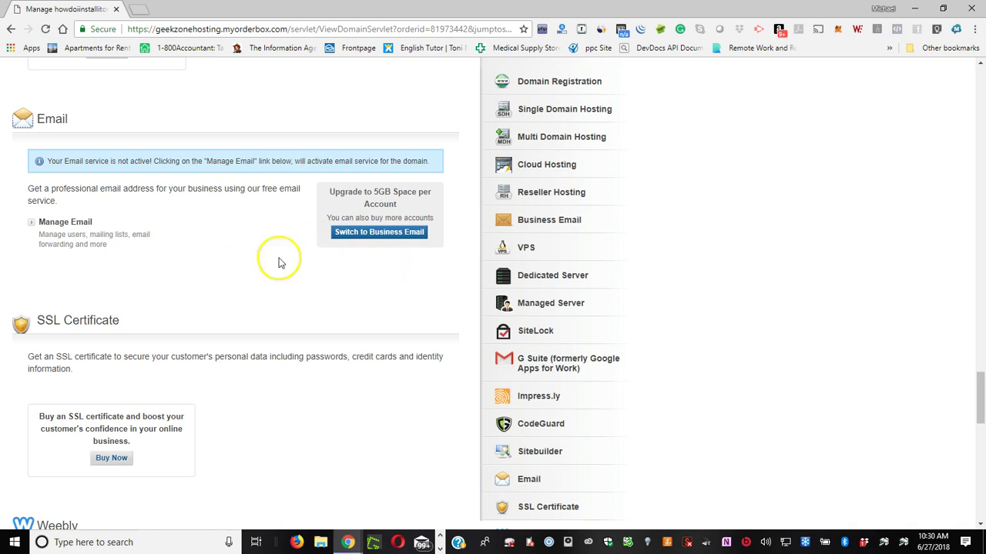
Step: Scroll past the SSL Certificate, Weebly and WordPress Hosting (USA) offers to the free Domain Forwarding section
scroll(229, 258, "down", 3)
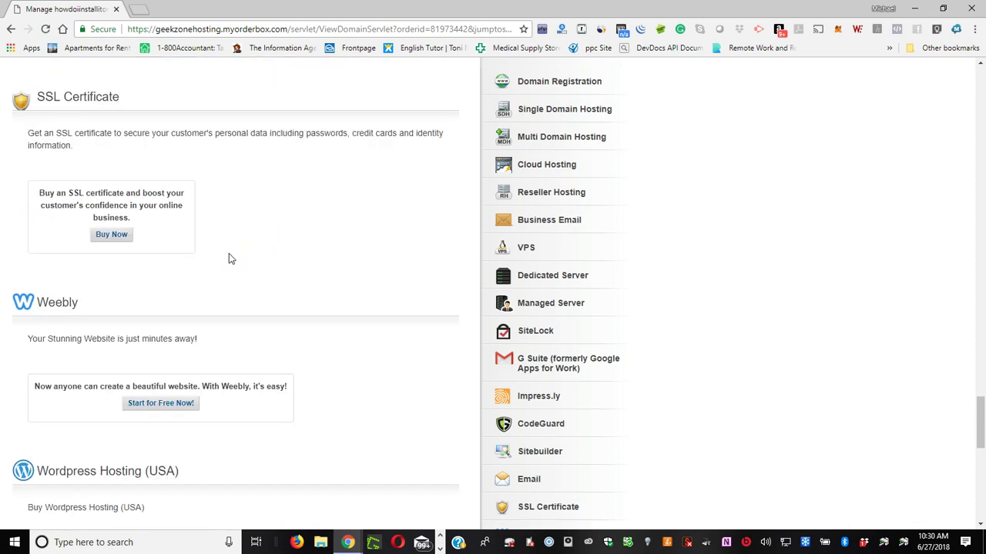
scroll(229, 258, "up", 1)
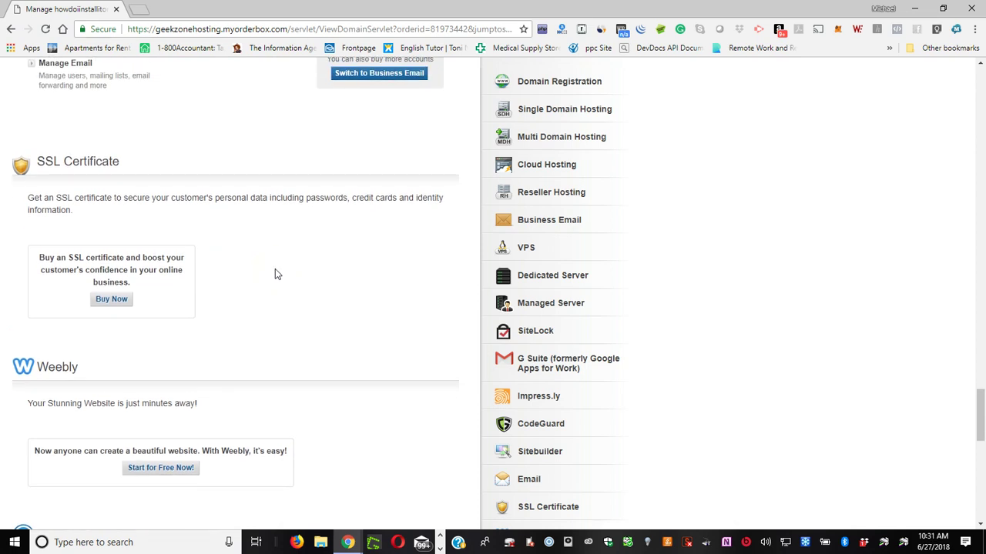
scroll(275, 273, "down", 1)
scroll(275, 270, "down", 1)
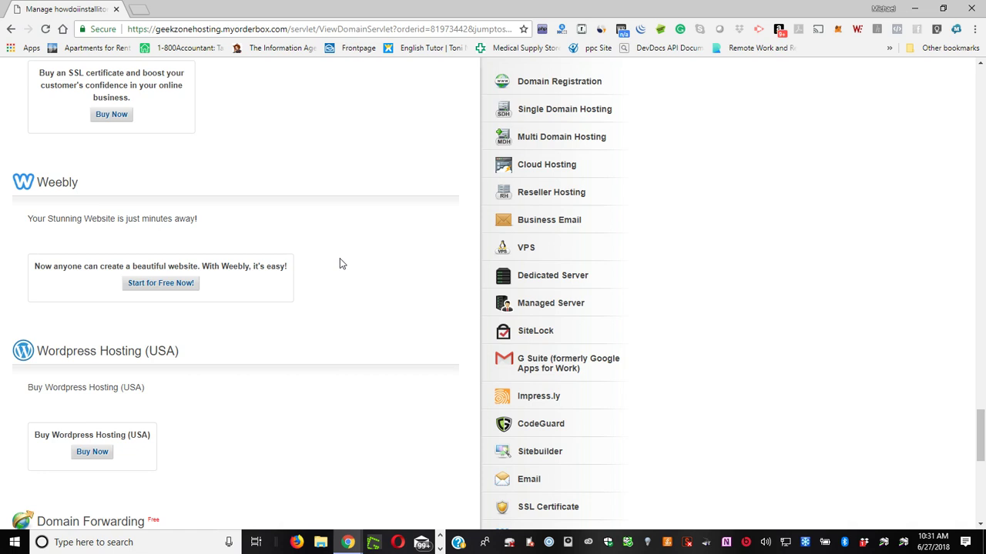
scroll(340, 264, "down", 2)
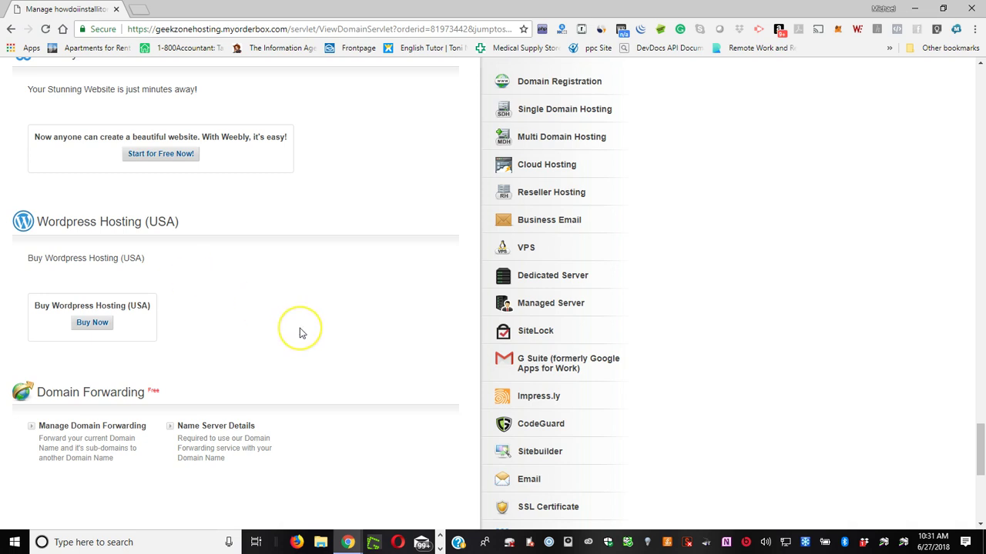
Step: Scroll to the page bottom showing Domain Forwarding and the free DNS Management section with Manage DNS
scroll(301, 332, "down", 3)
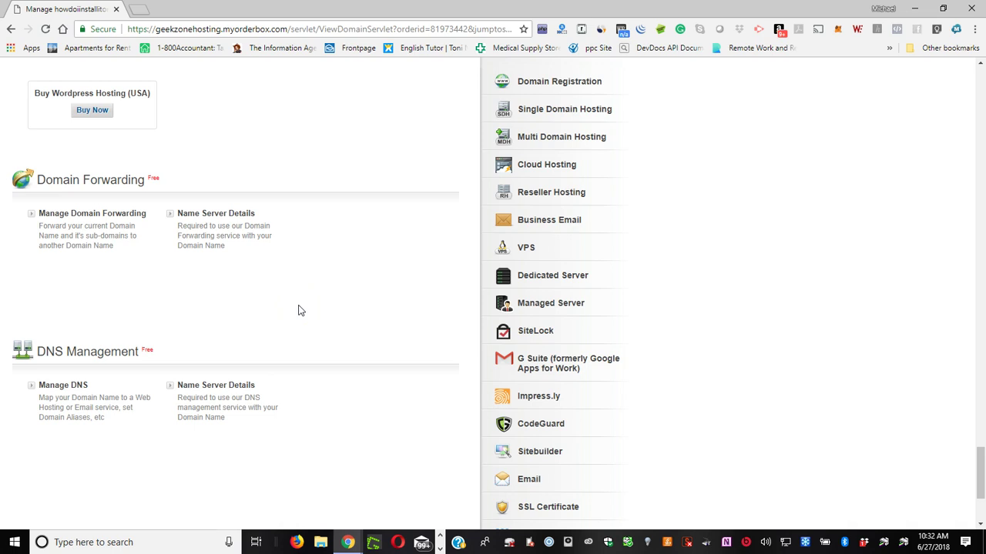
scroll(300, 310, "down", 2)
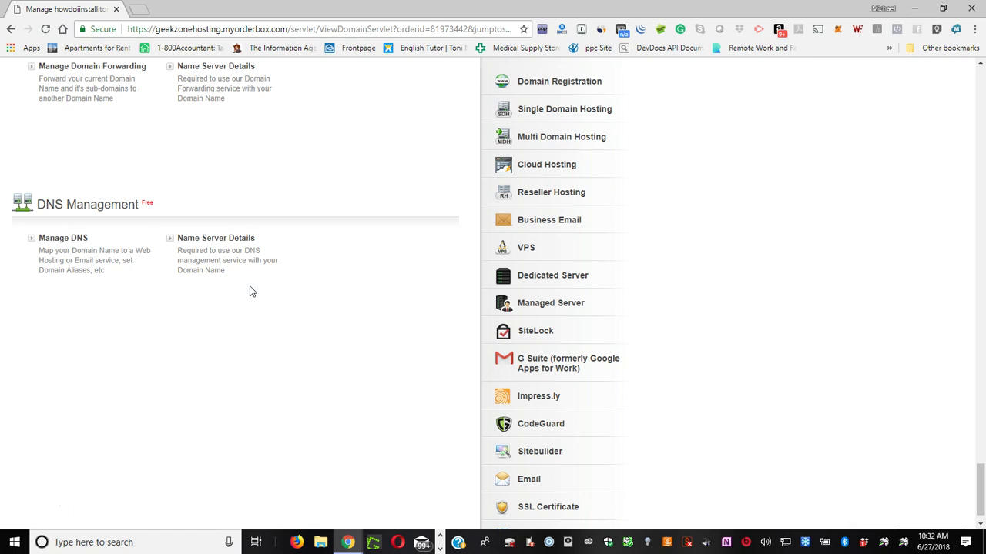
Step: Scroll back up to the Domain Registration section and its management options at the page top
scroll(249, 292, "down", 1)
scroll(249, 291, "up", 4)
scroll(250, 291, "up", 4)
scroll(248, 308, "up", 5)
scroll(248, 308, "up", 5)
scroll(248, 308, "up", 5)
scroll(248, 308, "up", 5)
scroll(248, 308, "up", 10)
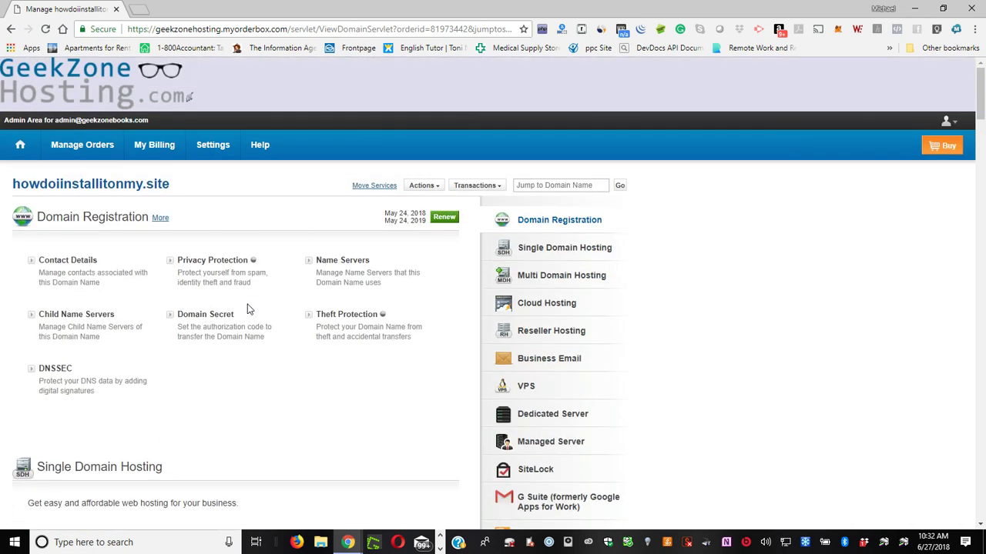